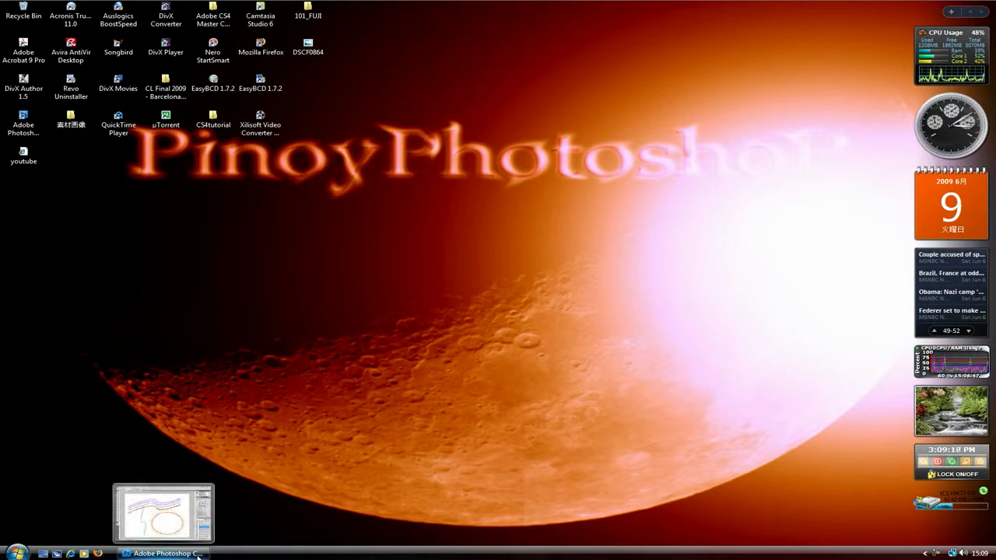
Step: Switch to Photoshop and create a new blank document with a white background
click(198, 554)
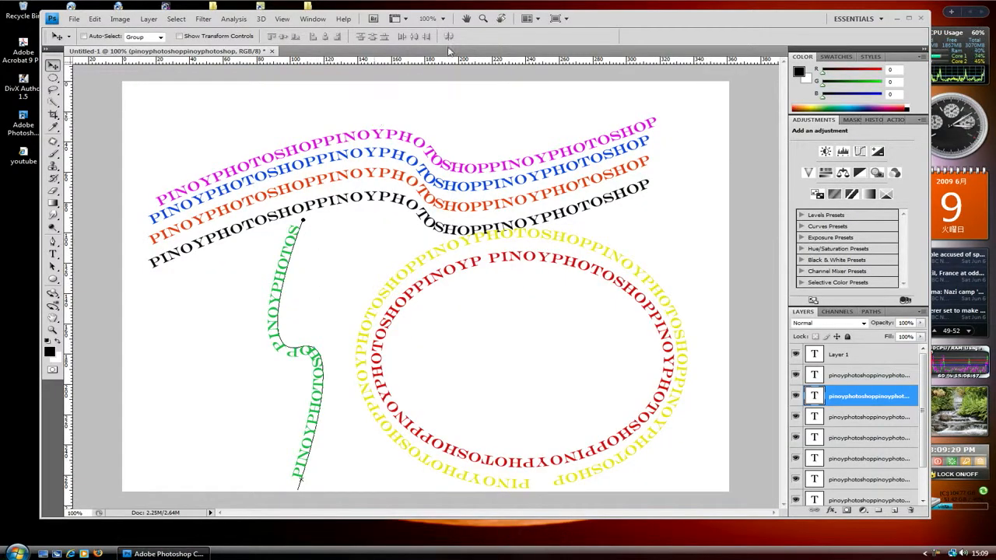
drag(608, 26, 599, 29)
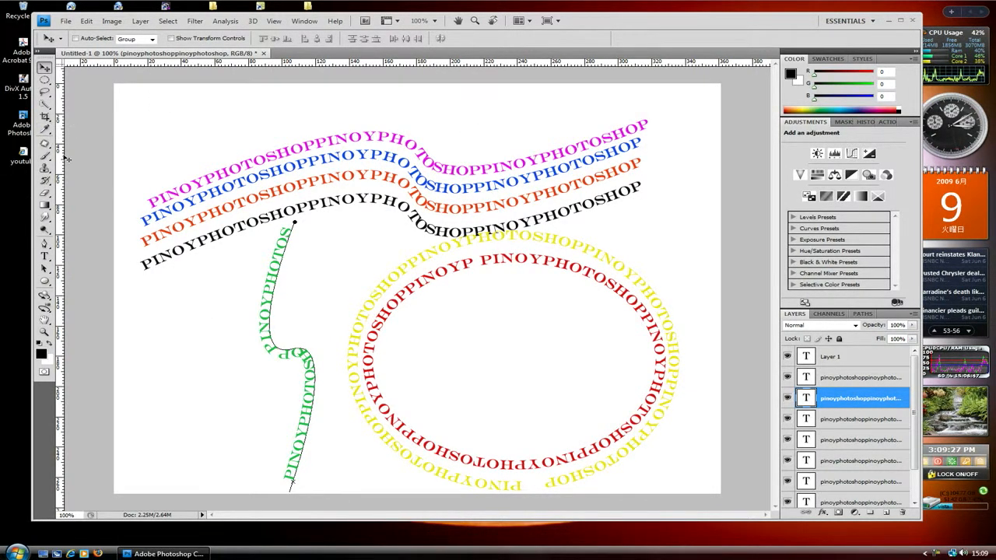
click(66, 21)
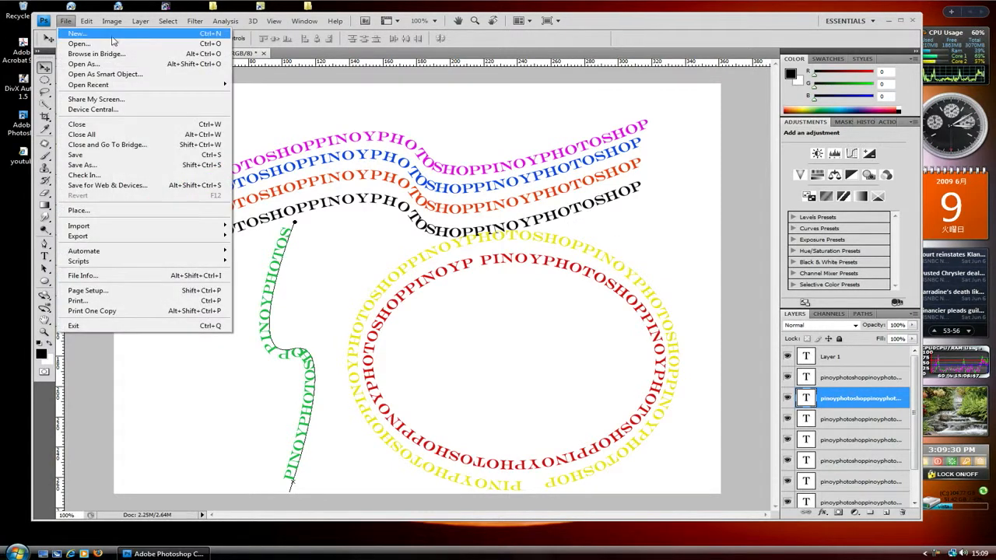
click(201, 74)
click(608, 146)
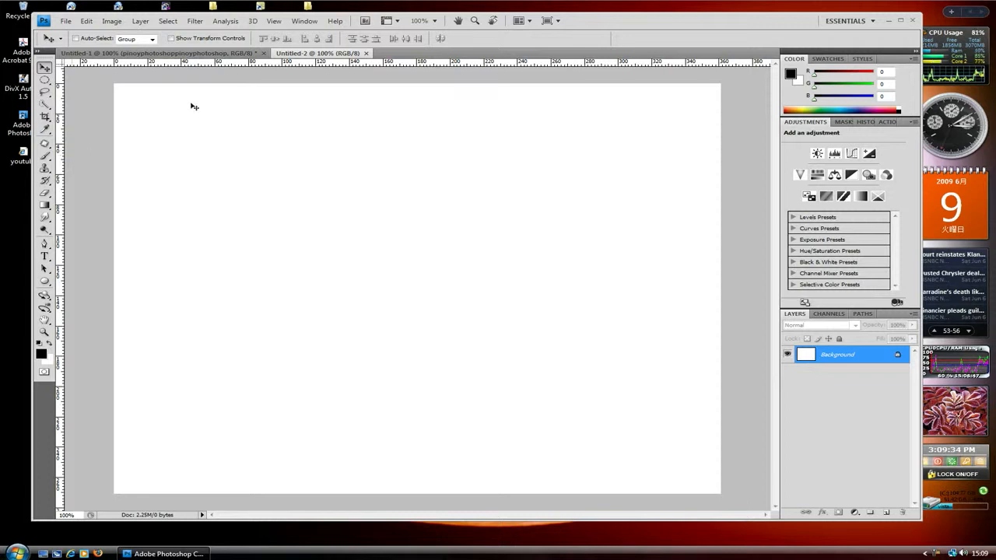
Step: Convert the new document's locked Background into a regular layer
click(218, 53)
click(319, 54)
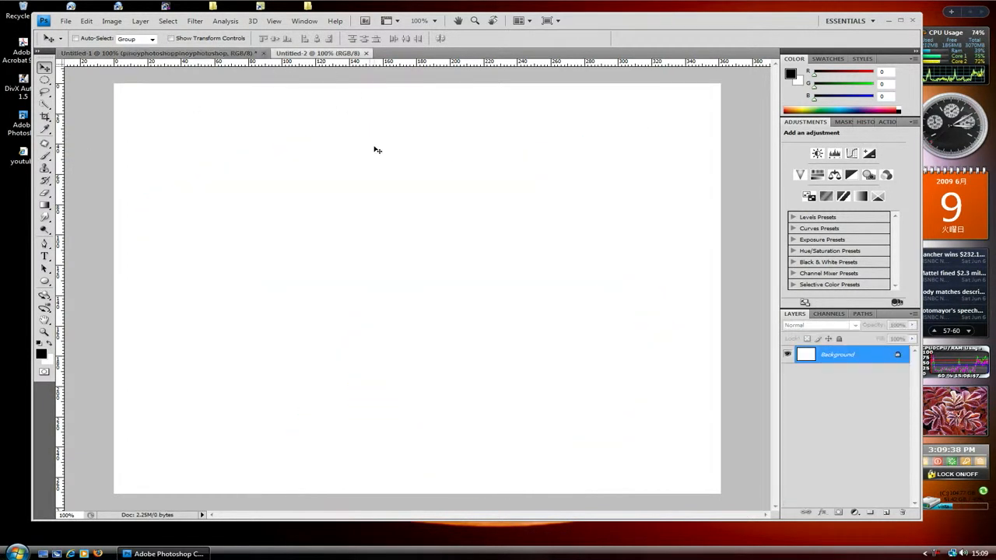
double_click(840, 356)
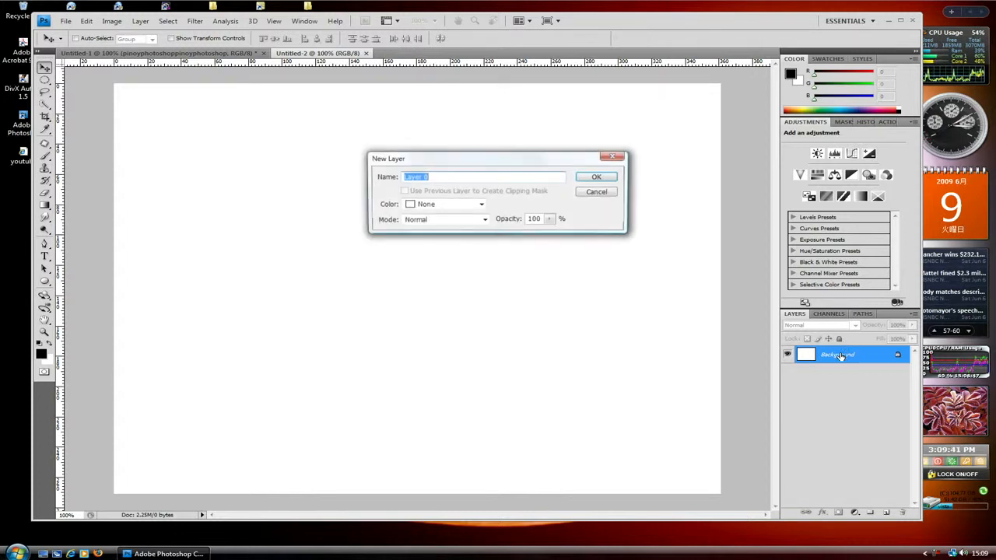
click(596, 179)
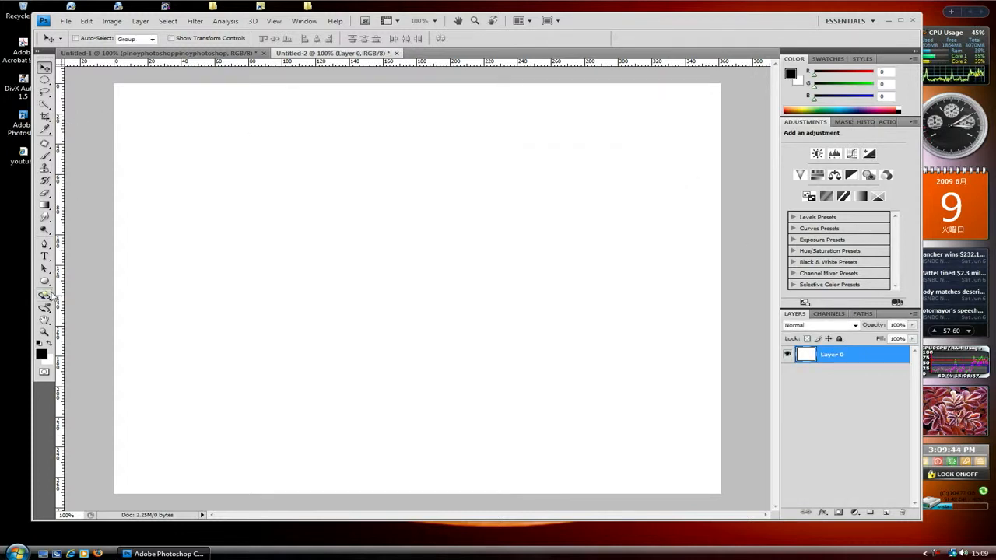
Step: Draw an ellipse in Paths mode with the Ellipse tool in the lower-right part of the canvas
click(45, 283)
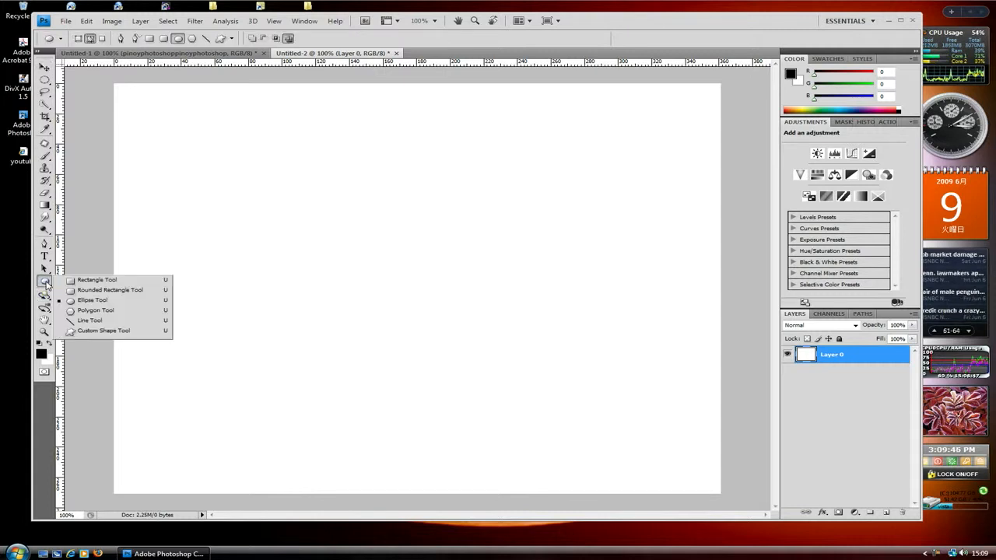
click(92, 301)
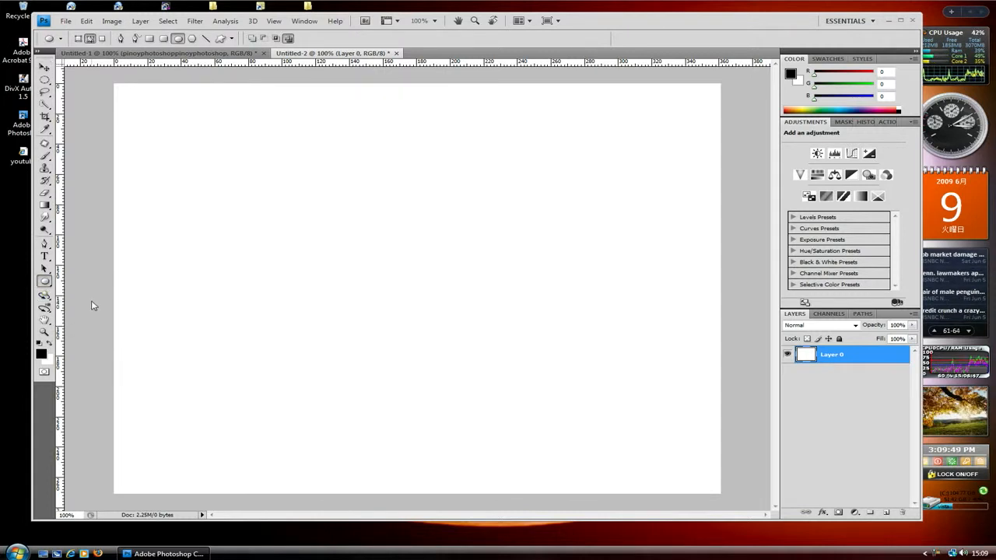
click(90, 39)
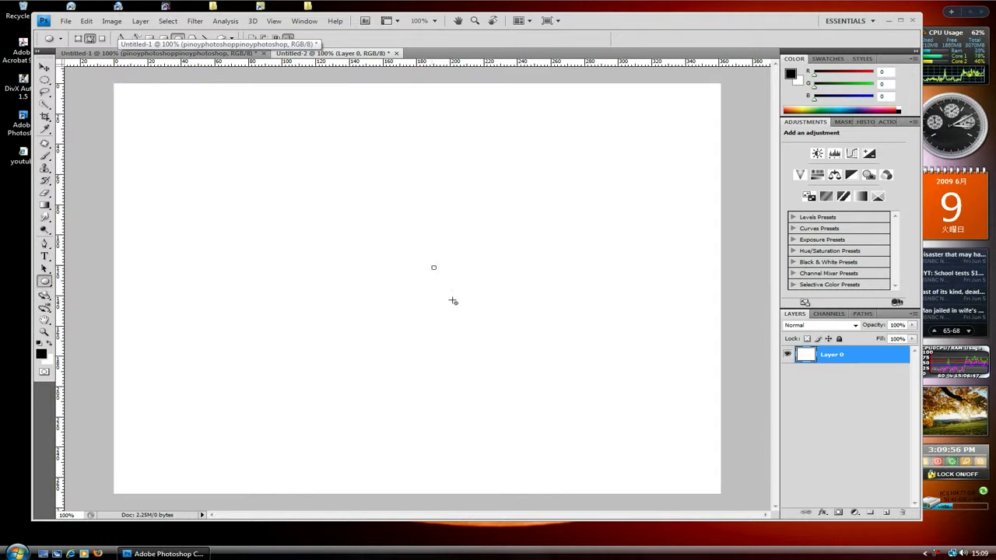
drag(453, 301, 682, 461)
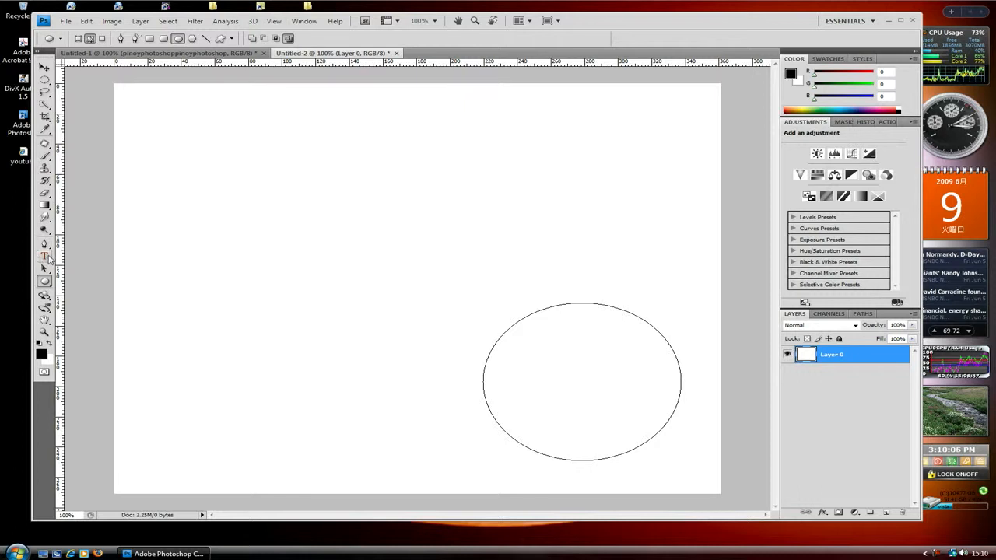
Step: Add type along the ellipse path, repeating the copied text PINOYPHOTOSHOP three times from the ellipse's upper edge, and commit it
click(45, 257)
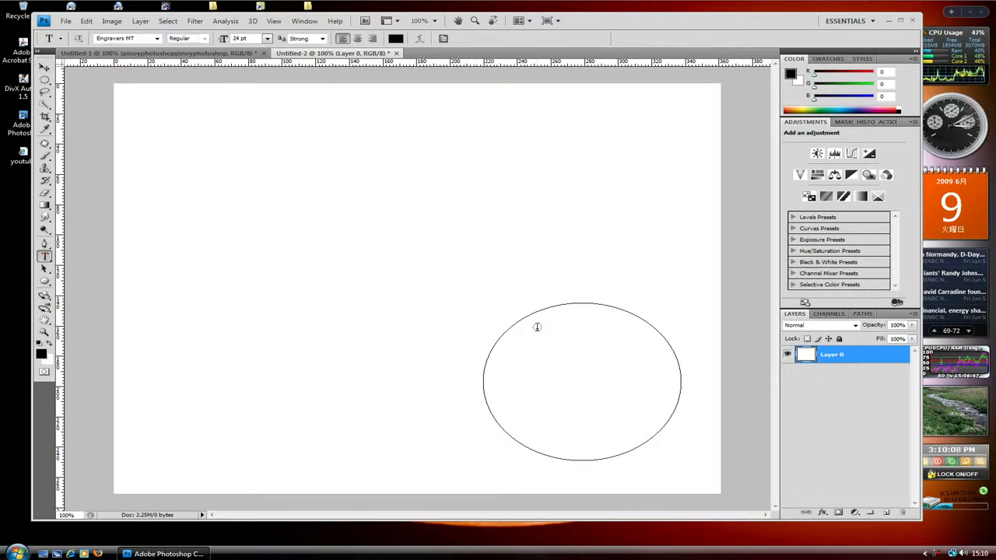
click(576, 304)
right_click(577, 306)
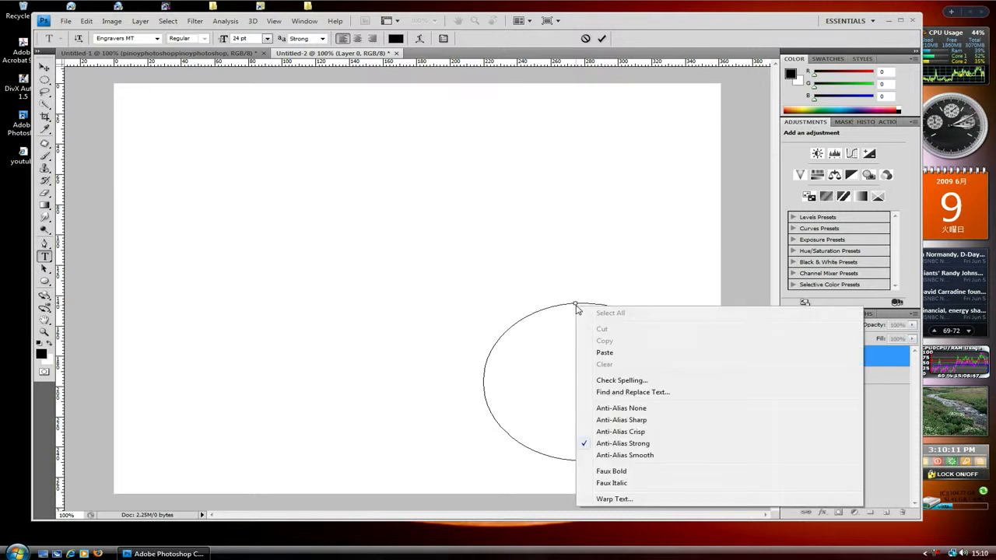
click(627, 352)
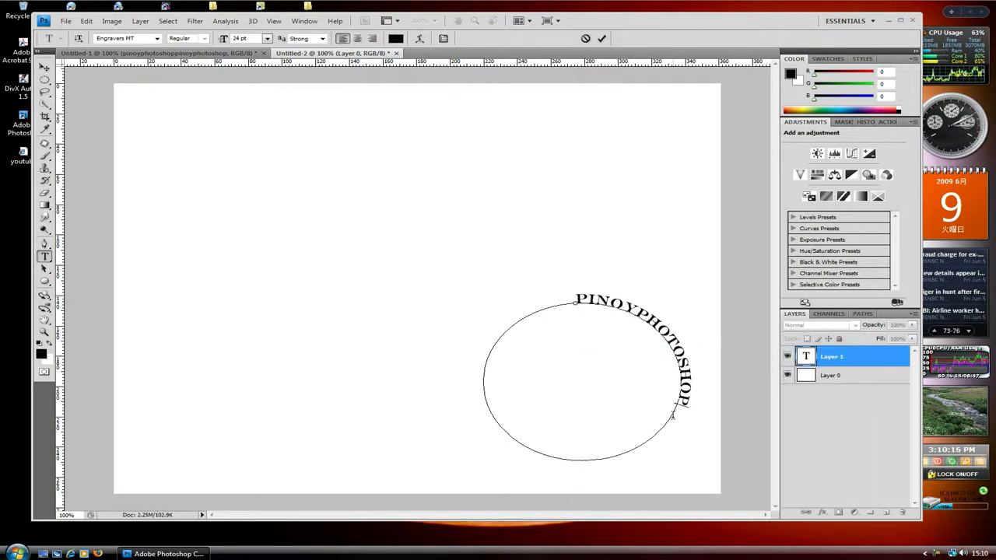
right_click(675, 421)
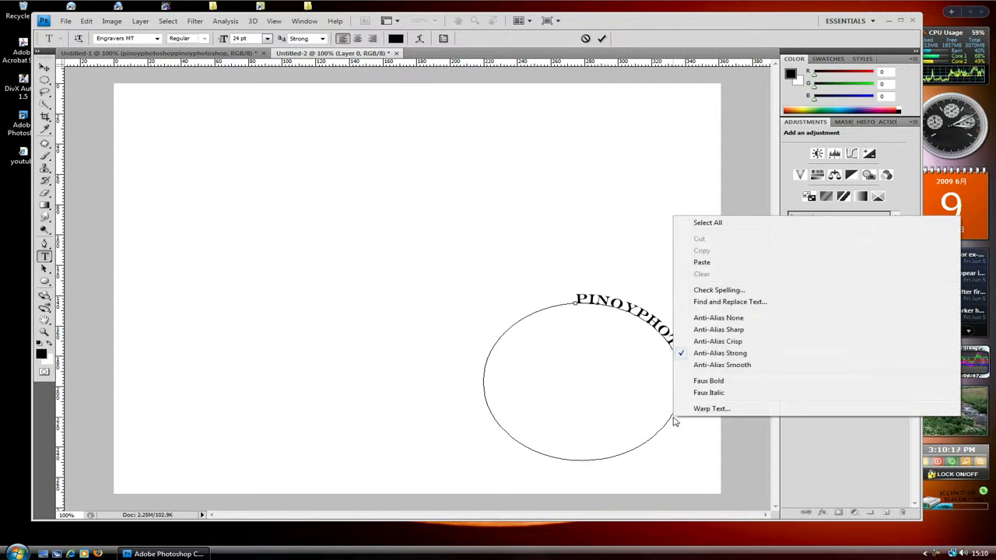
click(703, 263)
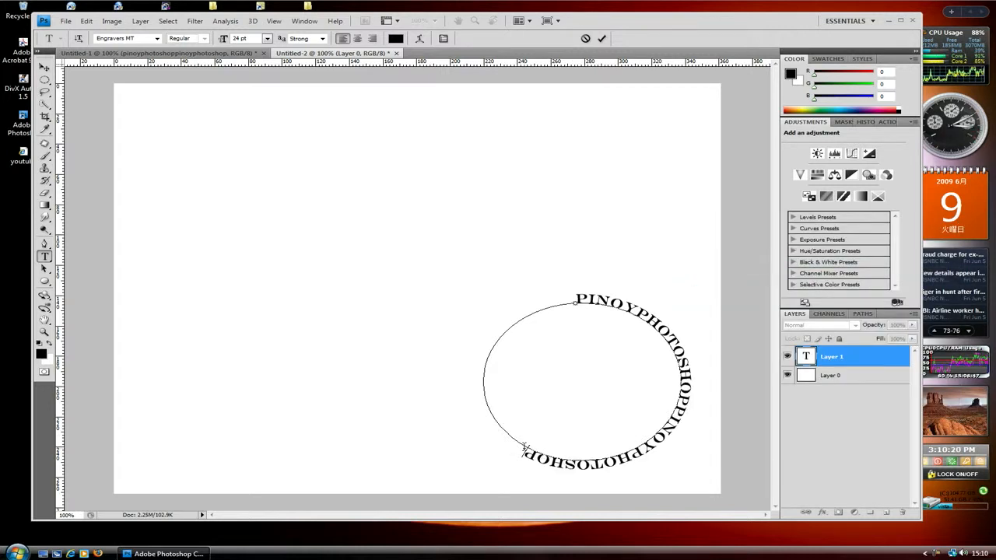
text(PINOYPHOTOSHOP)
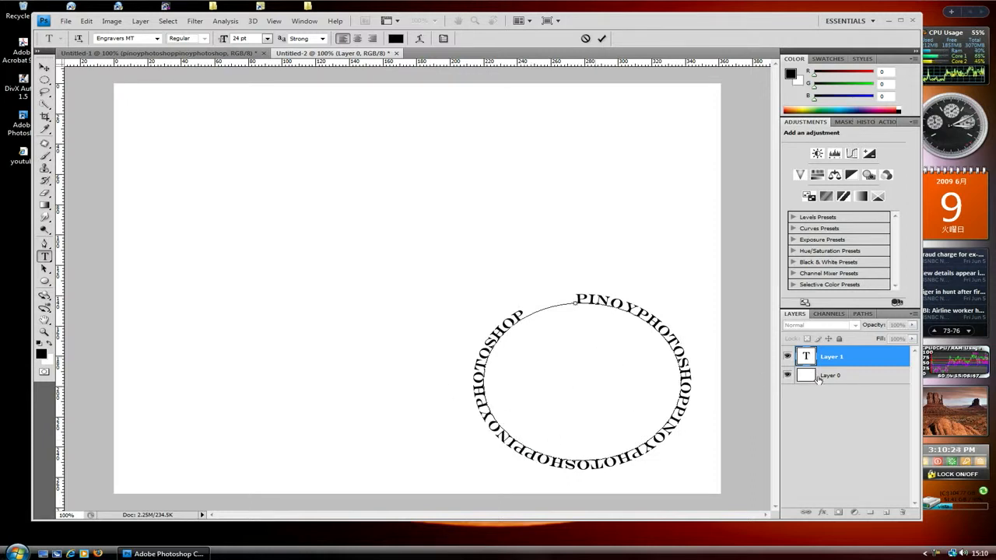
click(846, 363)
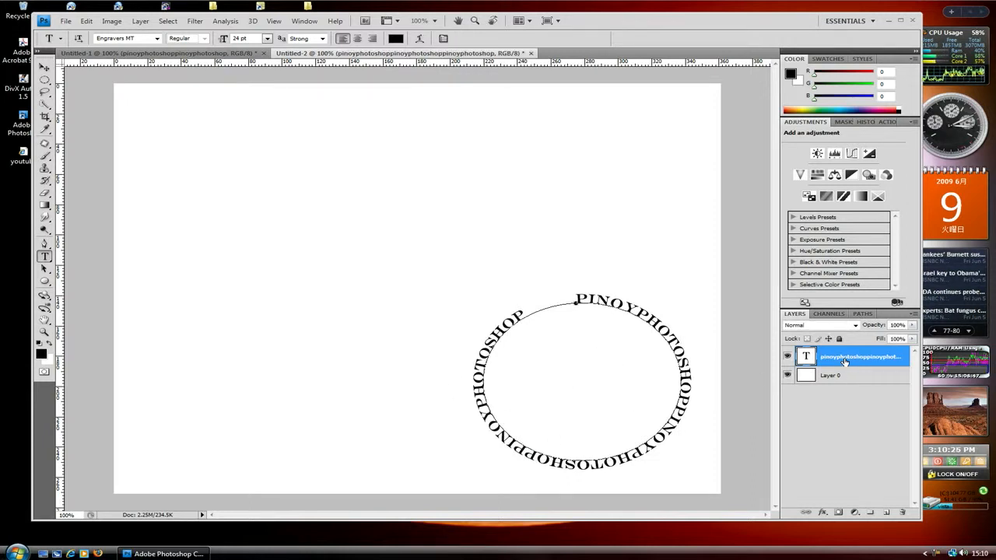
Step: Set the colour of the text around the ellipse to red, fd0909
click(395, 39)
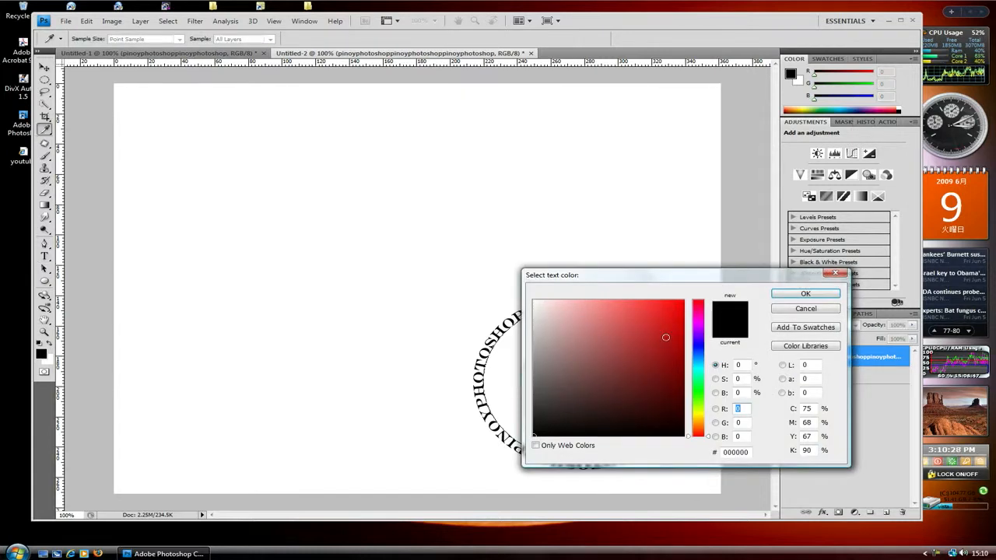
click(679, 301)
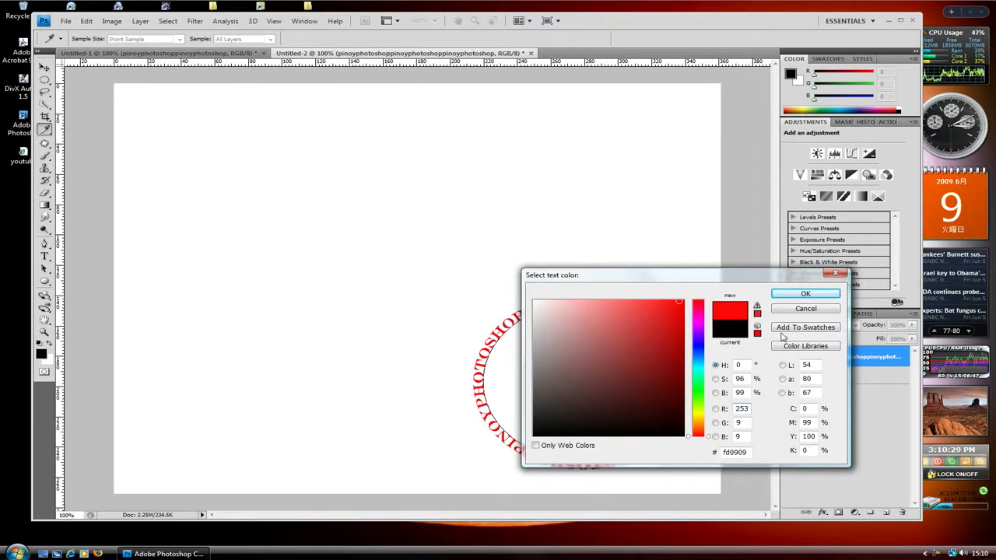
click(806, 294)
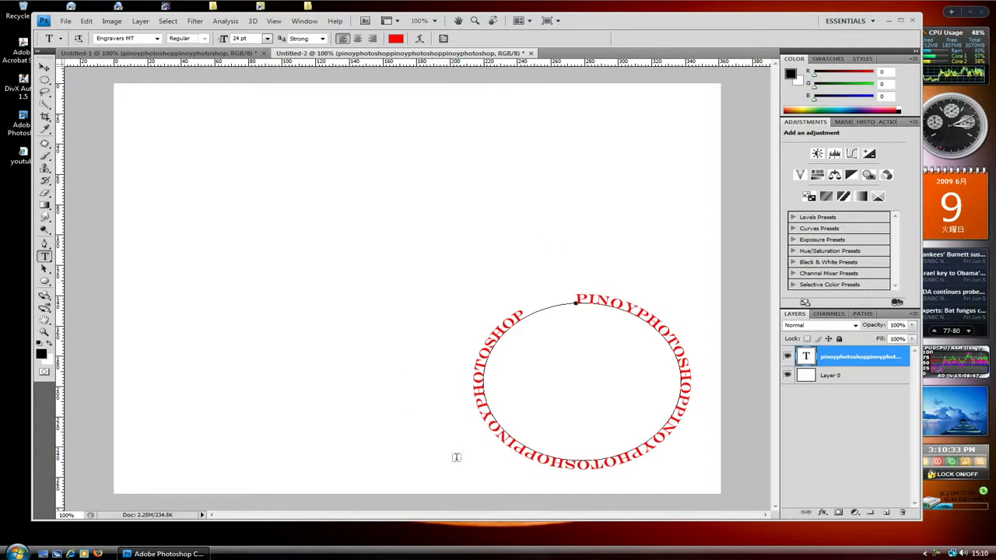
Step: Add a new layer and draw a larger elliptical path that encloses the red text
click(886, 514)
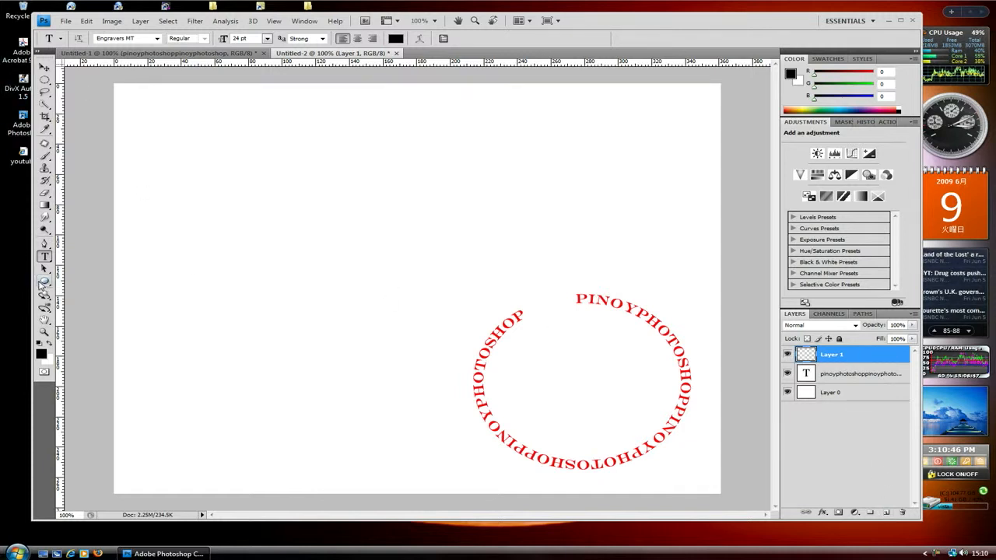
click(44, 283)
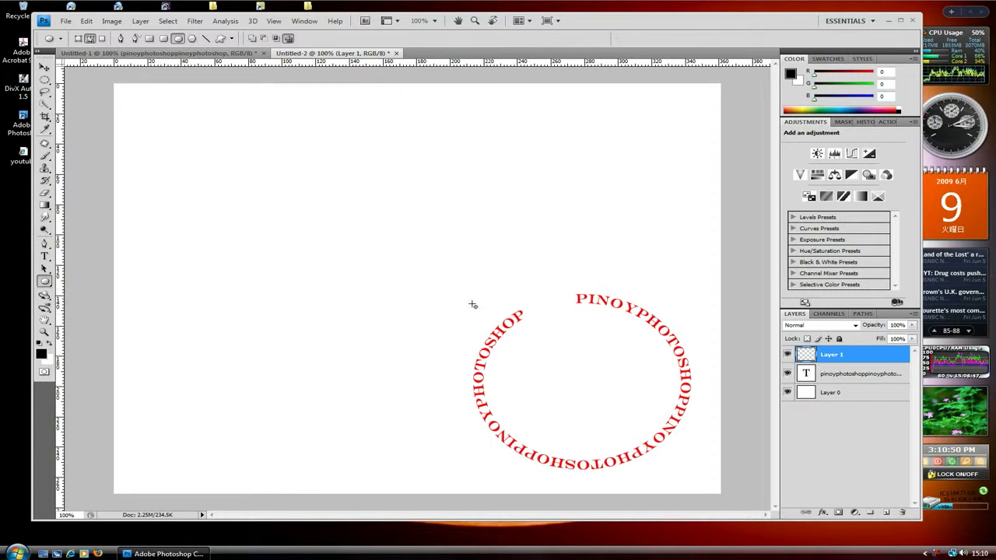
drag(478, 310, 708, 475)
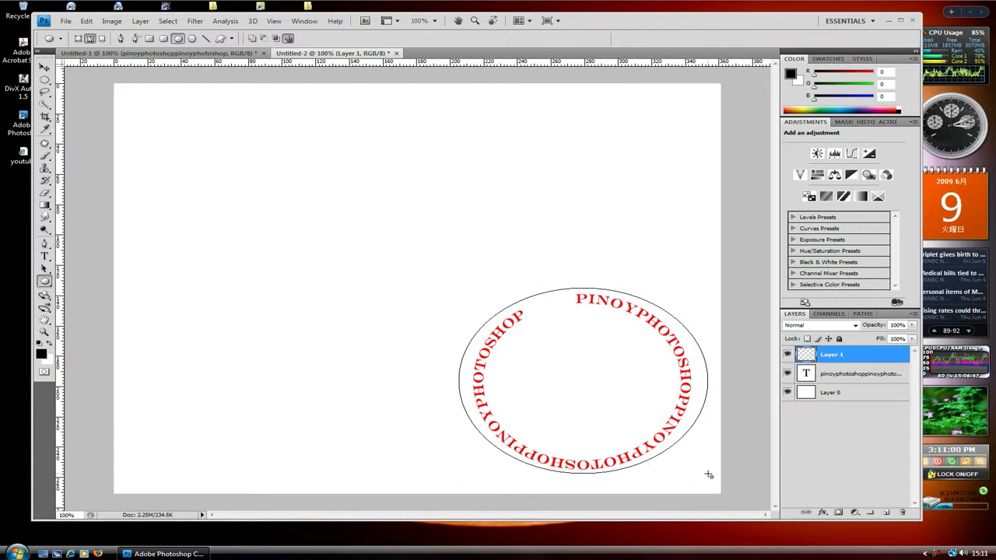
Step: Add type along the outer ellipse path, repeating the copied text PINOYPHOTOSHOP four times around it, and commit it
click(45, 256)
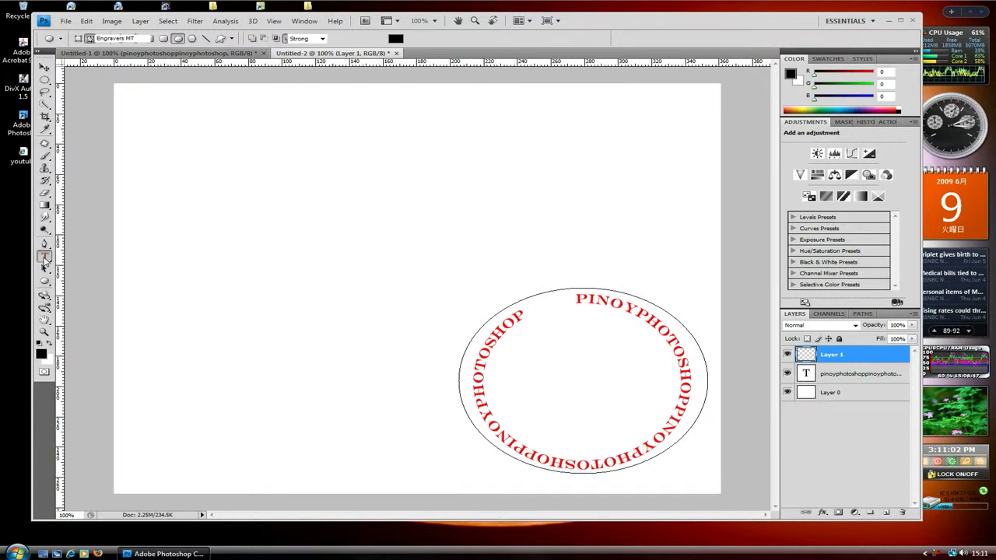
click(554, 290)
right_click(553, 292)
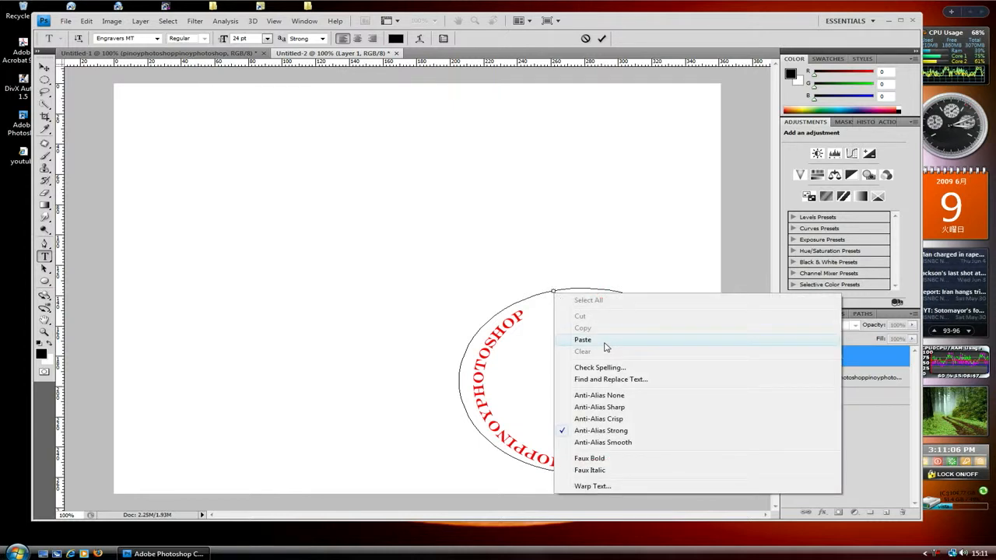
click(583, 340)
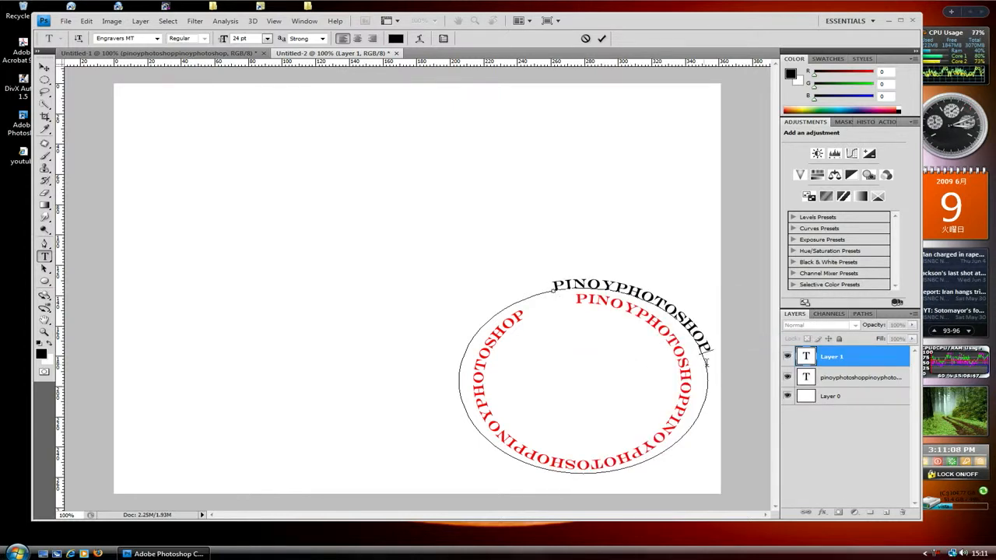
right_click(707, 369)
click(746, 210)
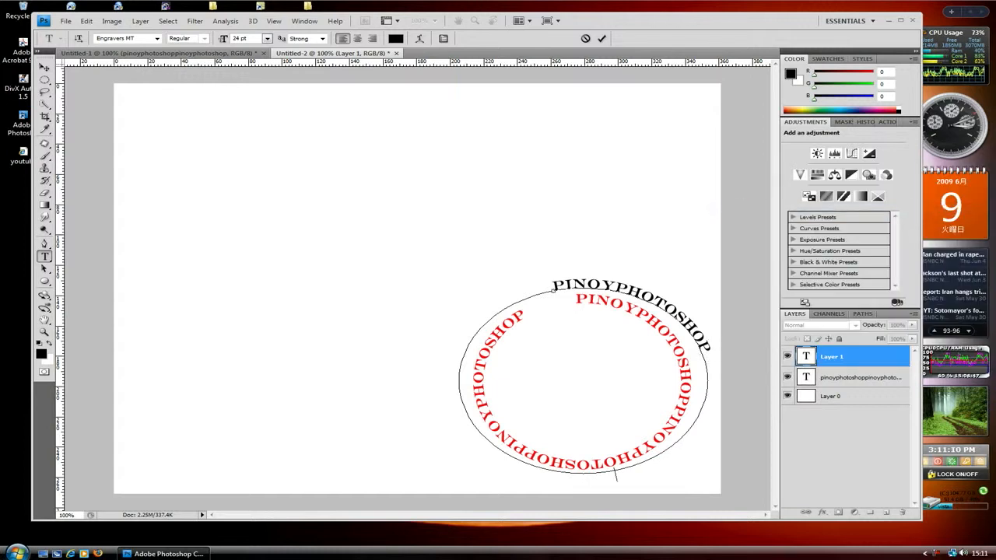
right_click(616, 474)
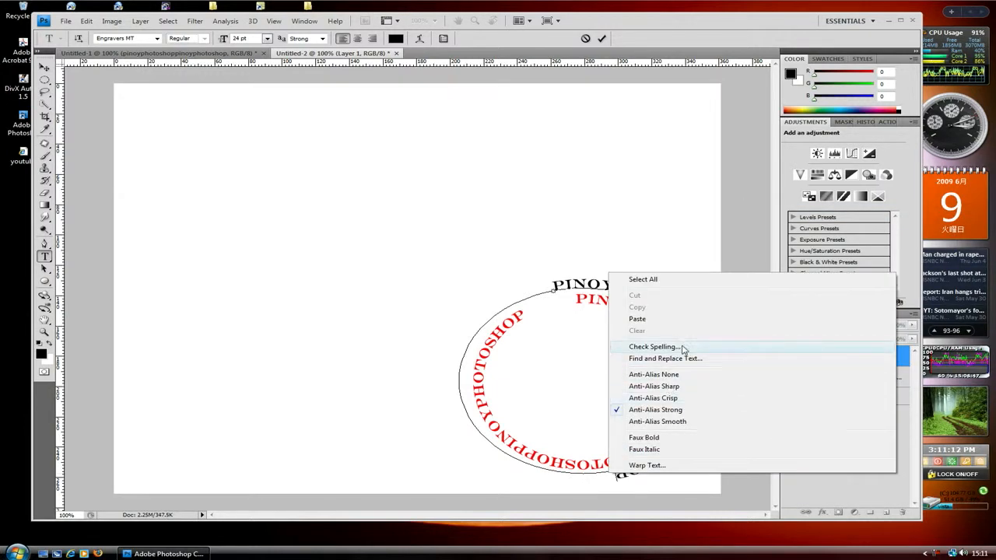
click(638, 319)
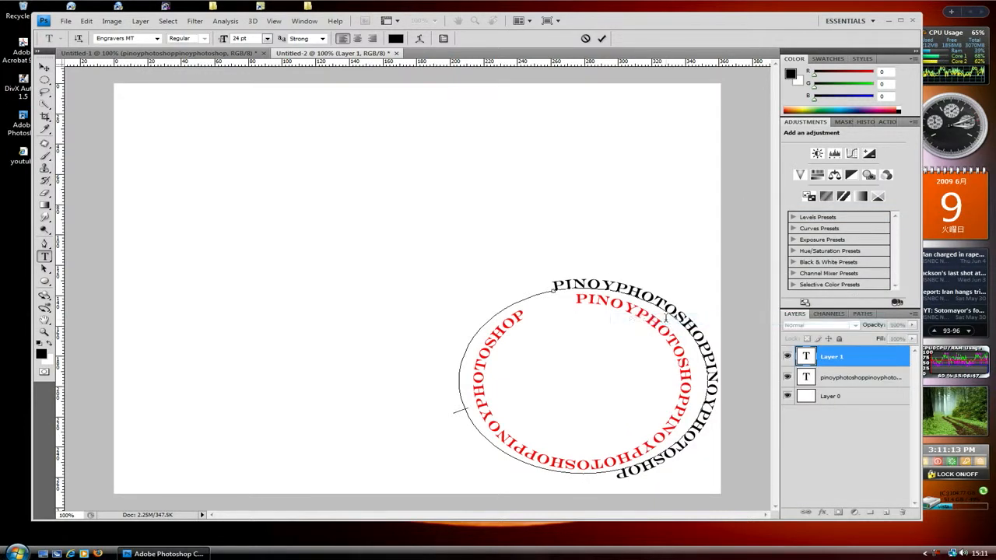
right_click(453, 386)
click(500, 235)
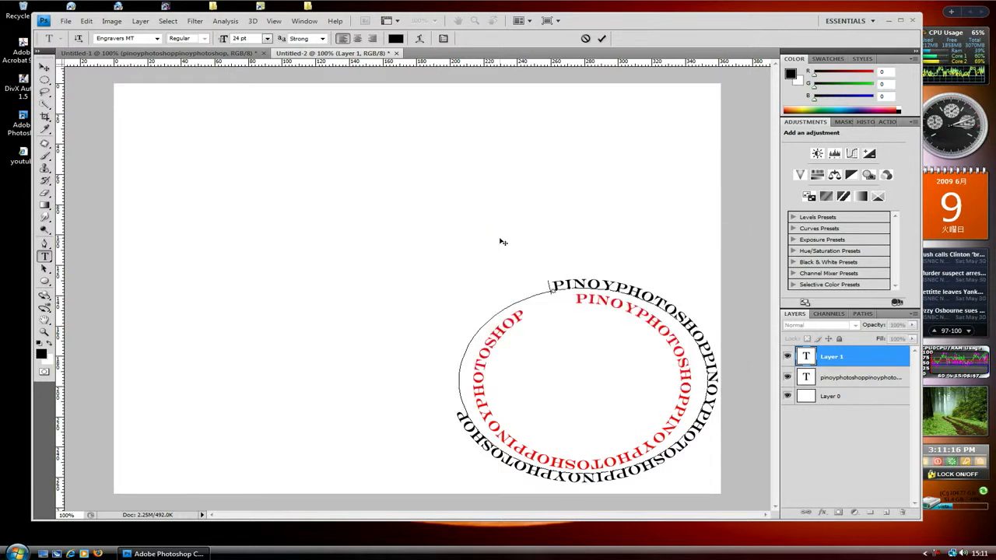
click(868, 363)
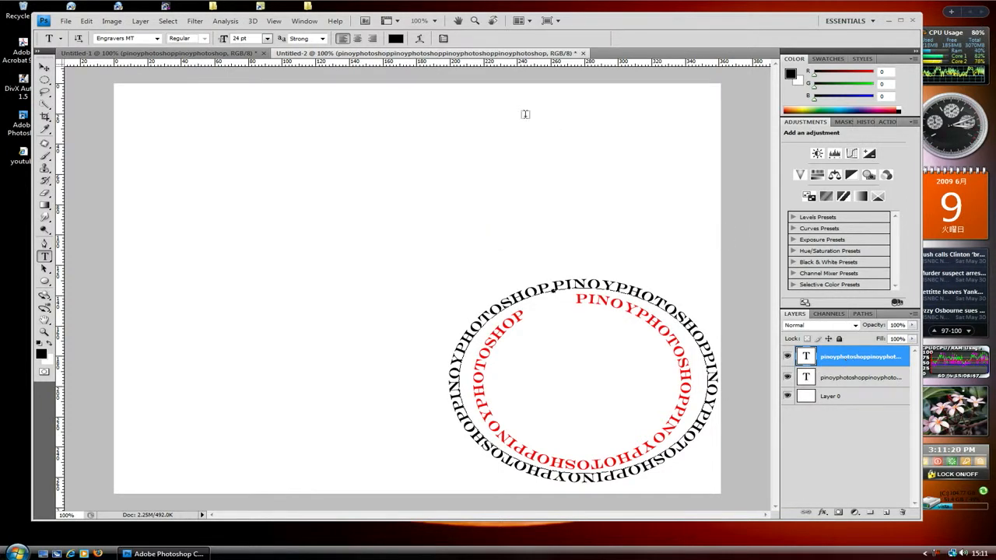
Step: Set the colour of the outer ring of text to blue, 0959ec
click(395, 38)
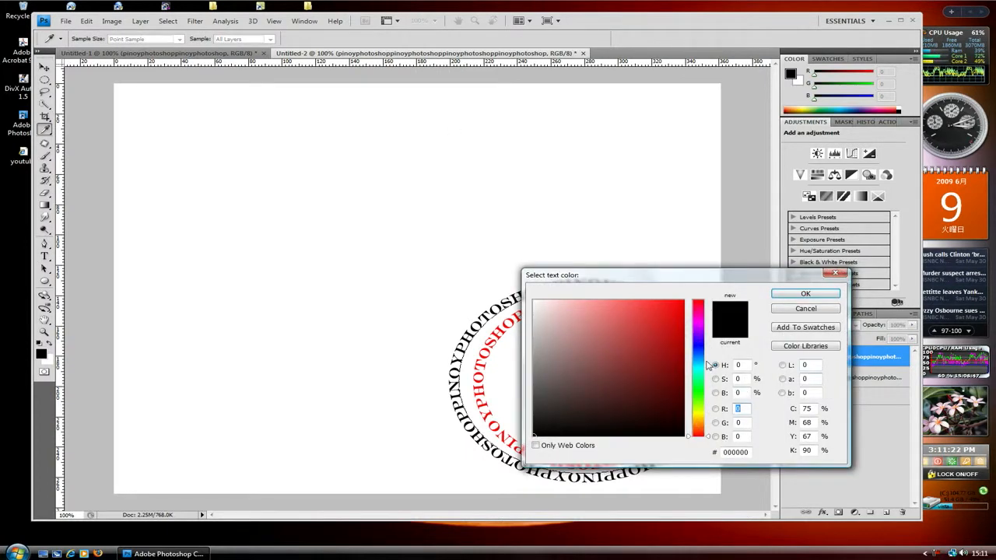
click(697, 355)
click(679, 311)
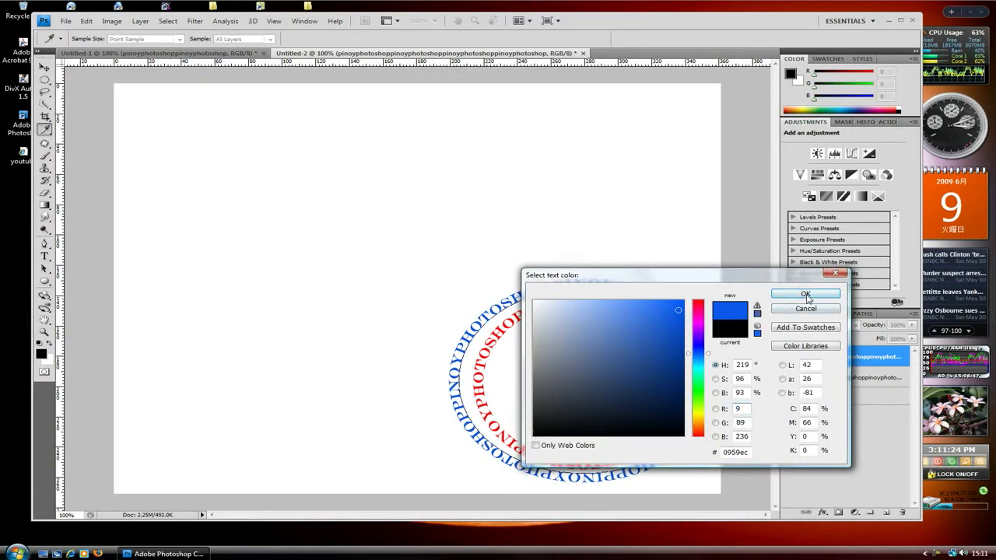
click(805, 294)
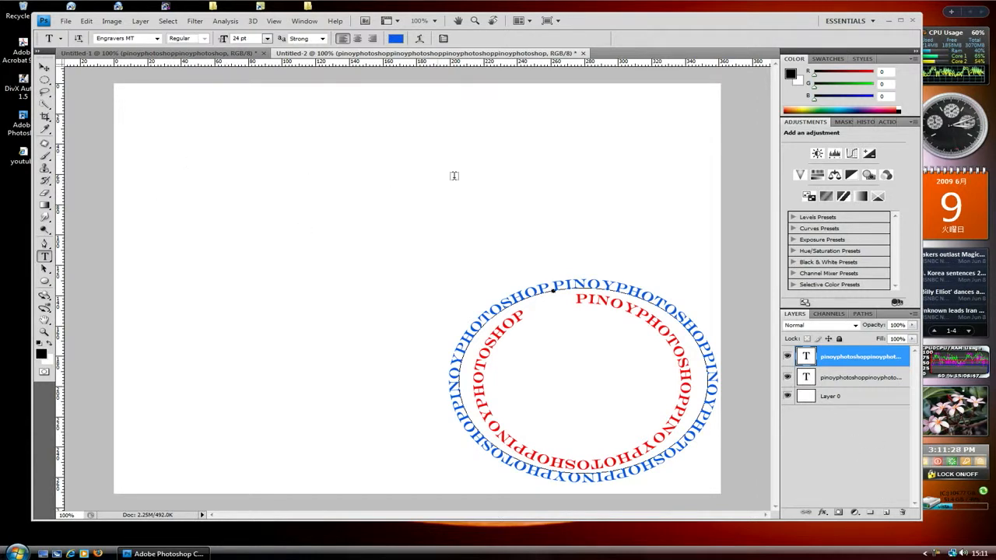
drag(172, 260, 389, 210)
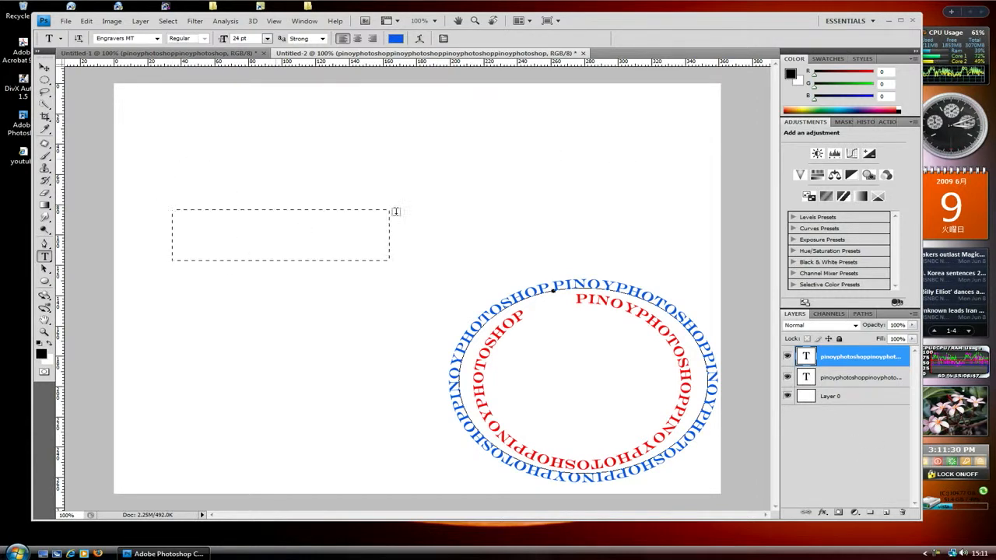
right_click(354, 224)
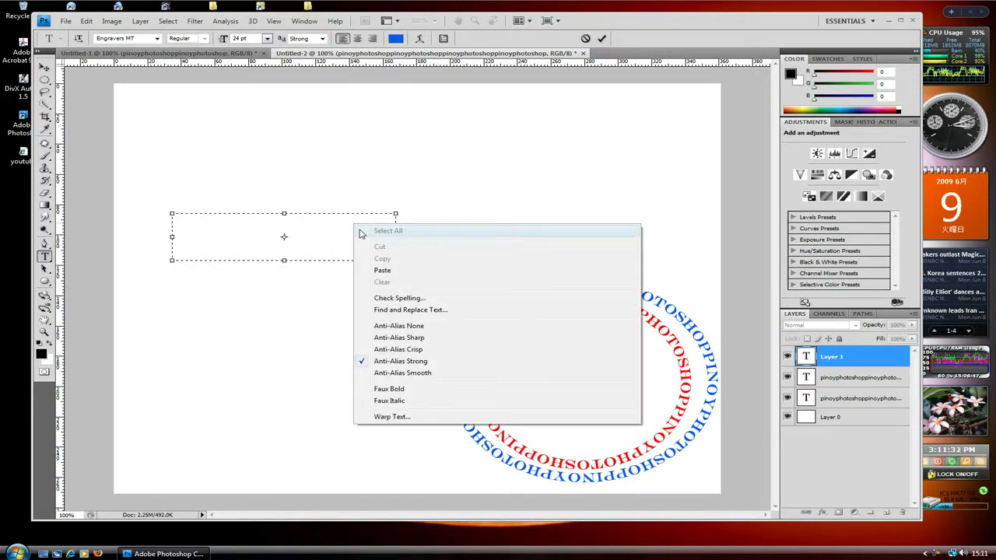
click(830, 358)
click(831, 358)
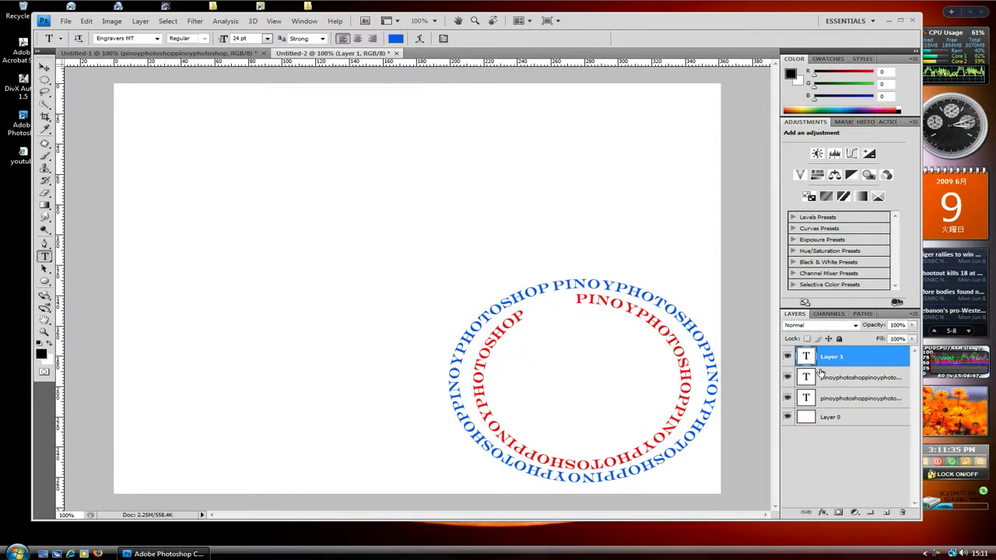
right_click(835, 359)
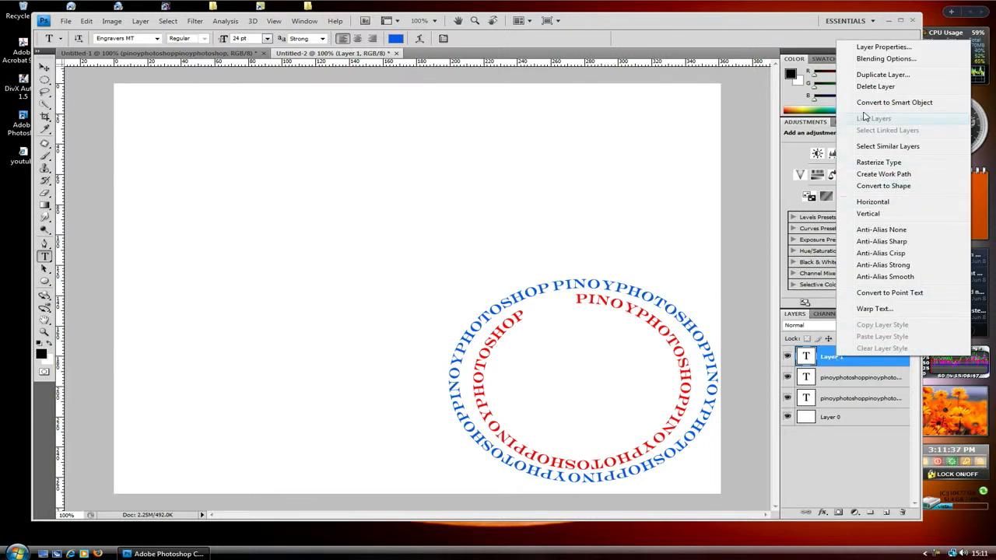
click(868, 86)
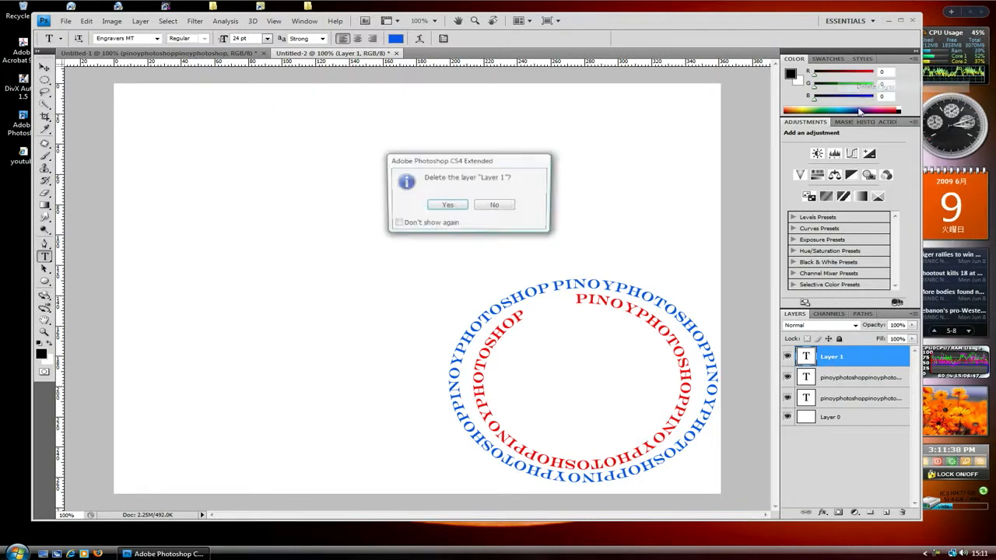
click(448, 206)
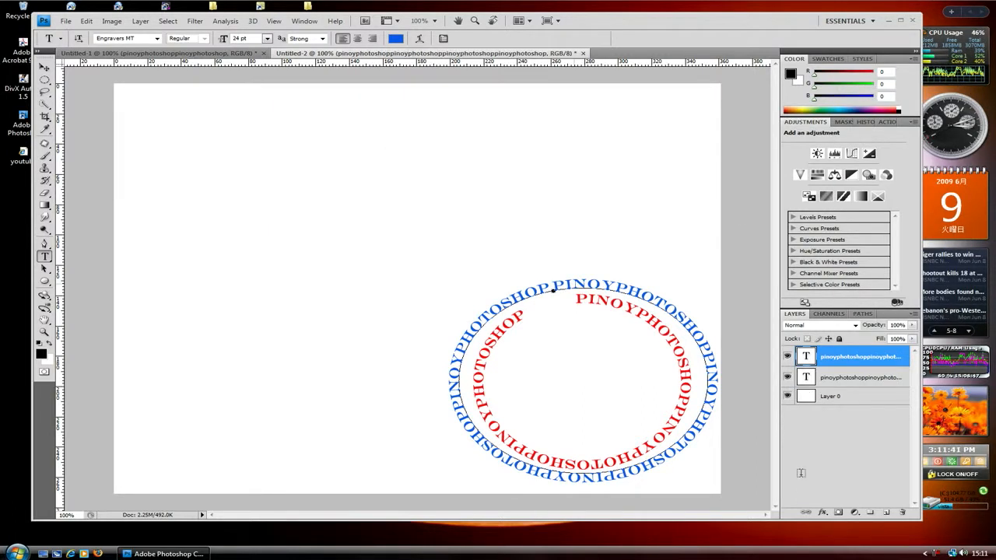
Step: Add a new layer and draw a wavy S-shaped open path with the Pen tool across the upper part of the canvas
click(887, 513)
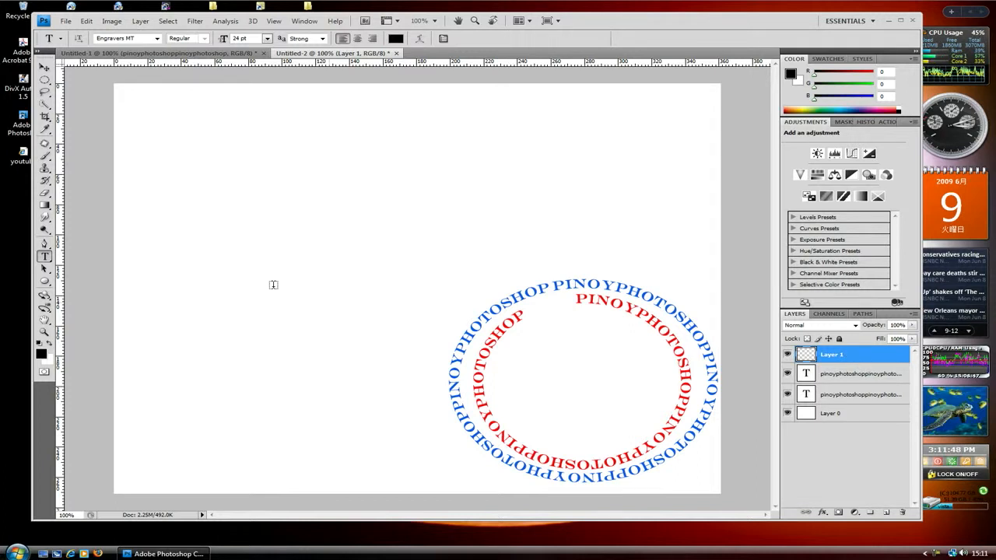
click(45, 244)
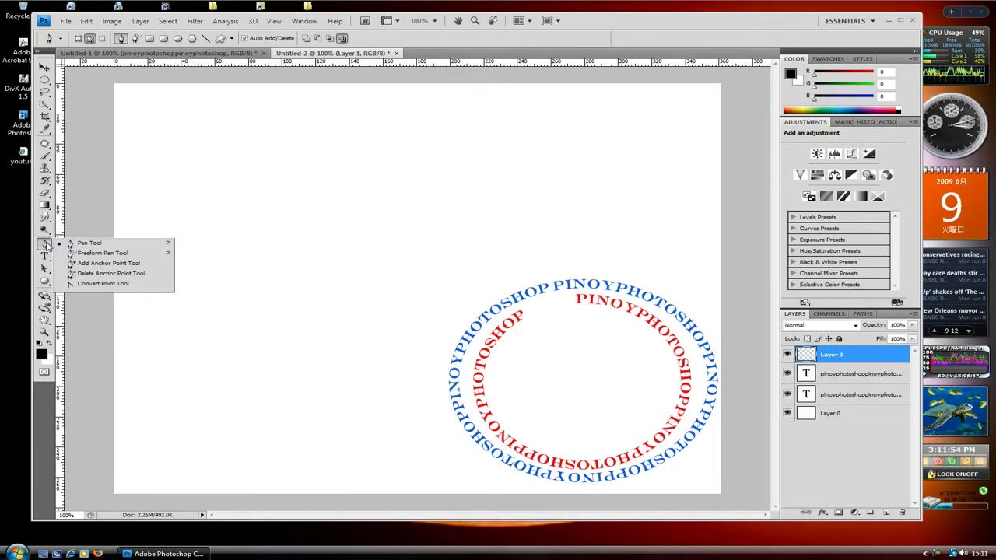
click(89, 247)
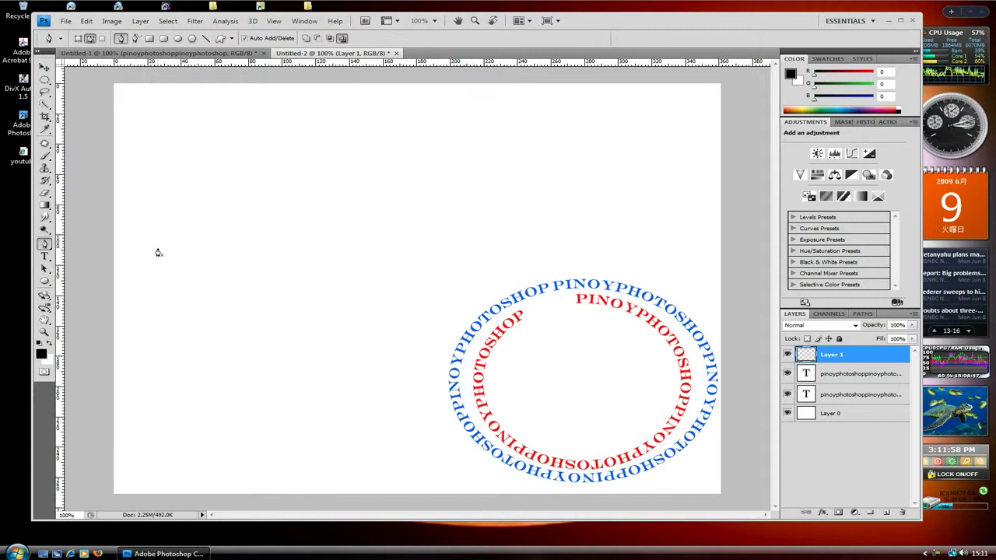
click(140, 186)
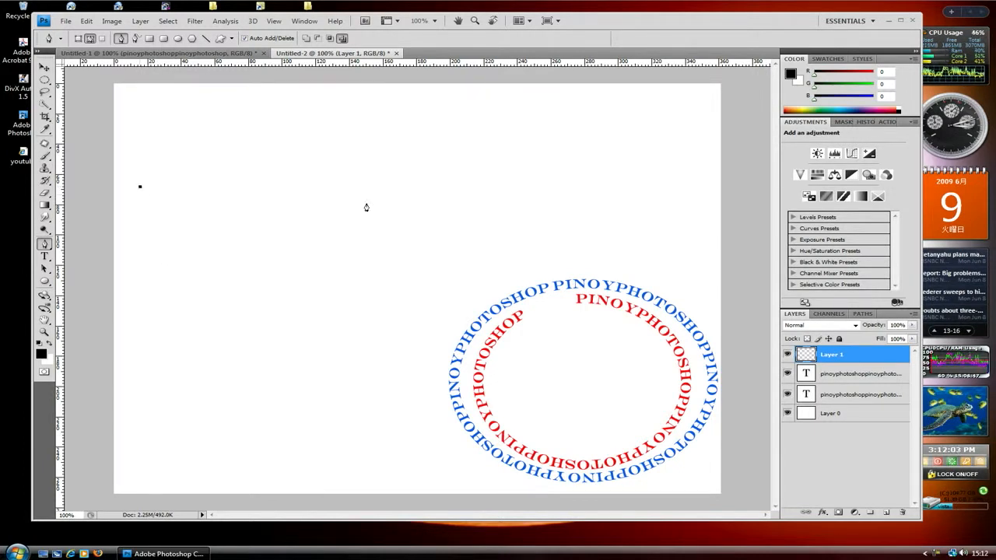
click(707, 180)
drag(417, 185, 449, 124)
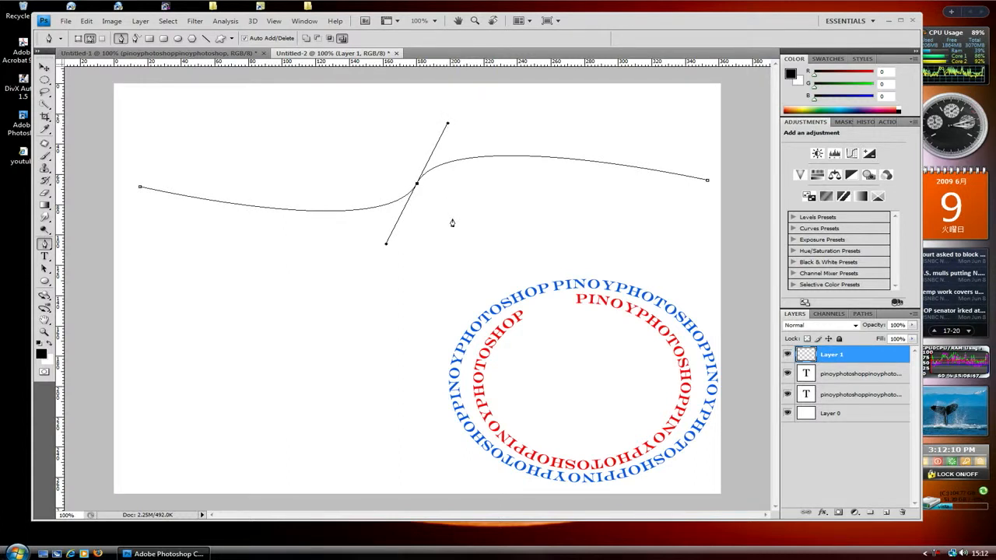
Step: Add type along the wavy path, repeating the copied text PINOYPHOTOSHOP three times, and commit it
click(47, 256)
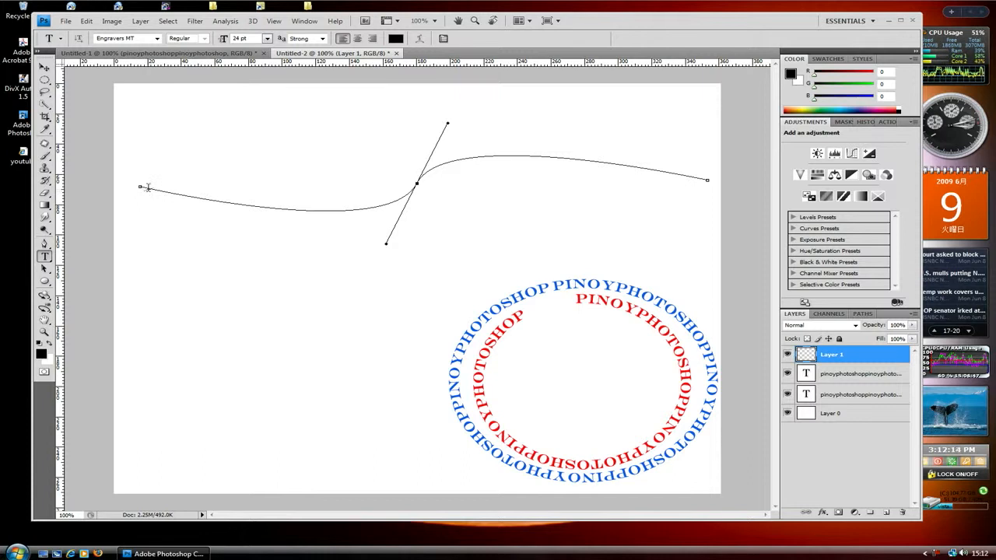
click(148, 188)
right_click(148, 188)
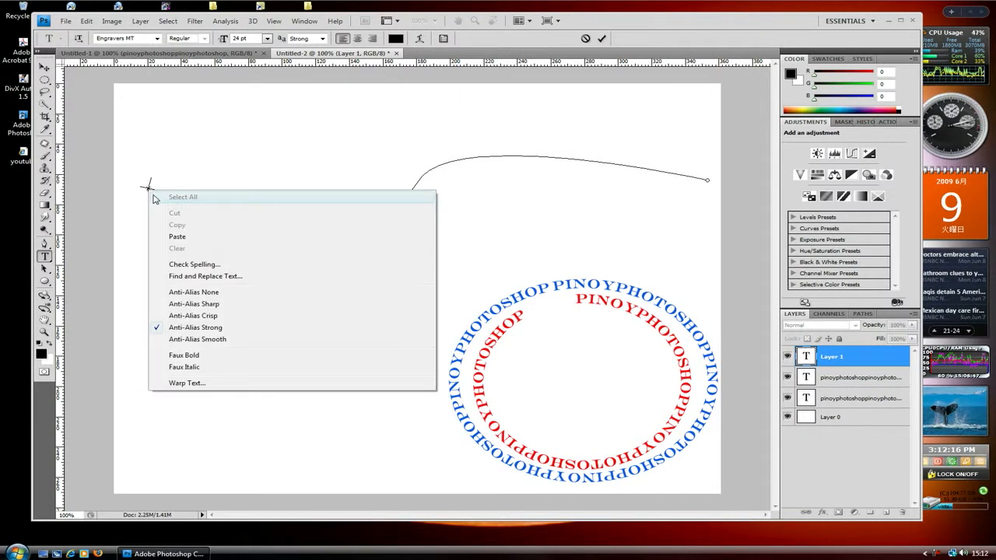
click(187, 241)
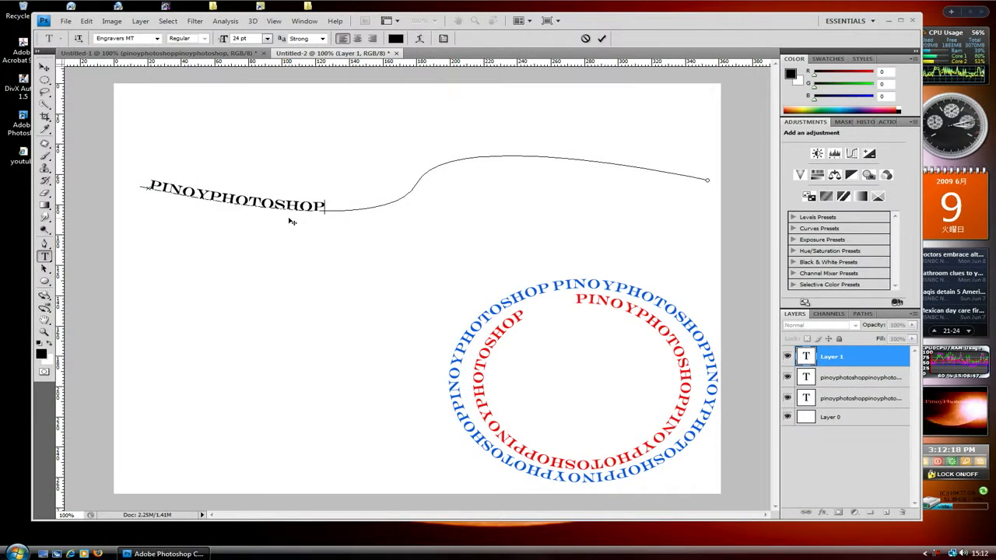
text(PINOYPHOTOSHOP)
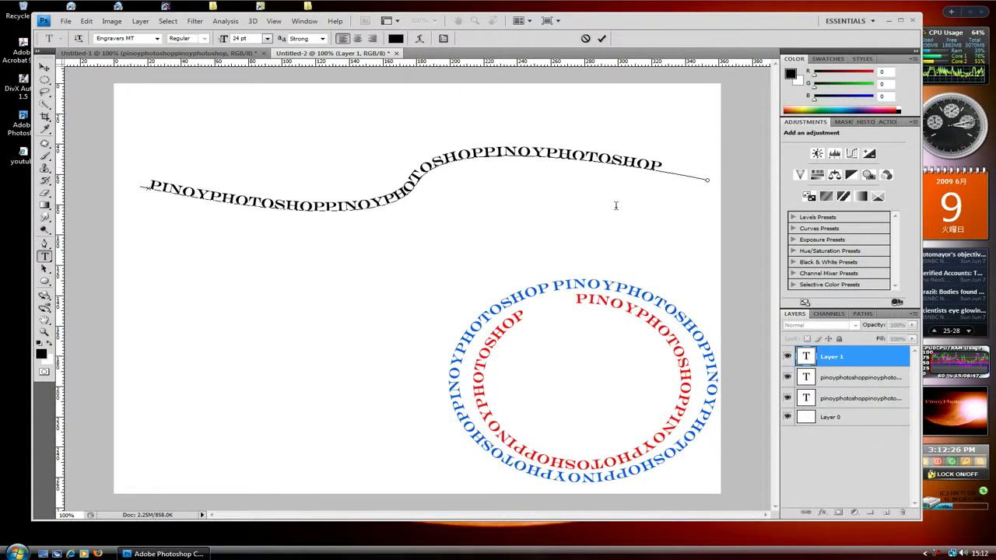
click(842, 358)
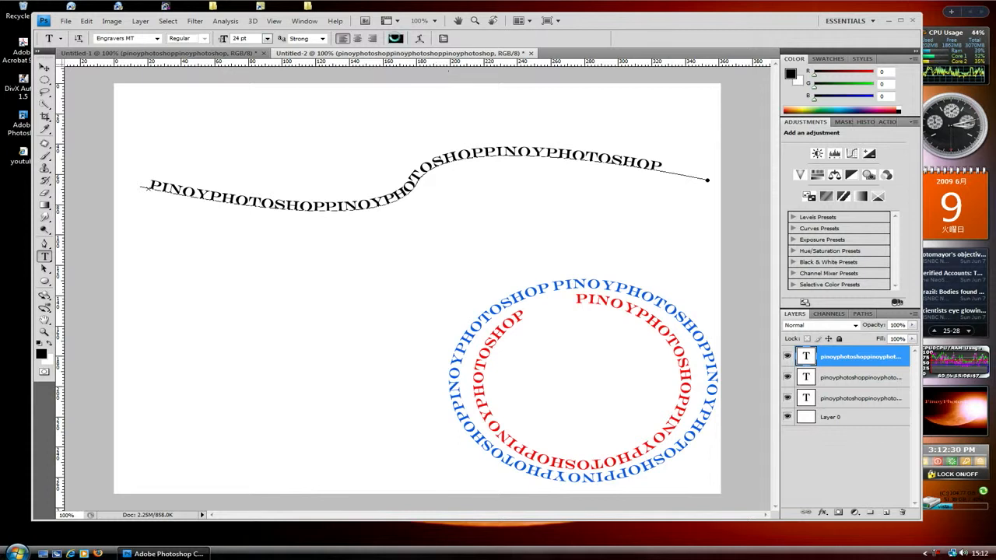
Step: Set the colour of the wavy text to green, 14f514
click(396, 38)
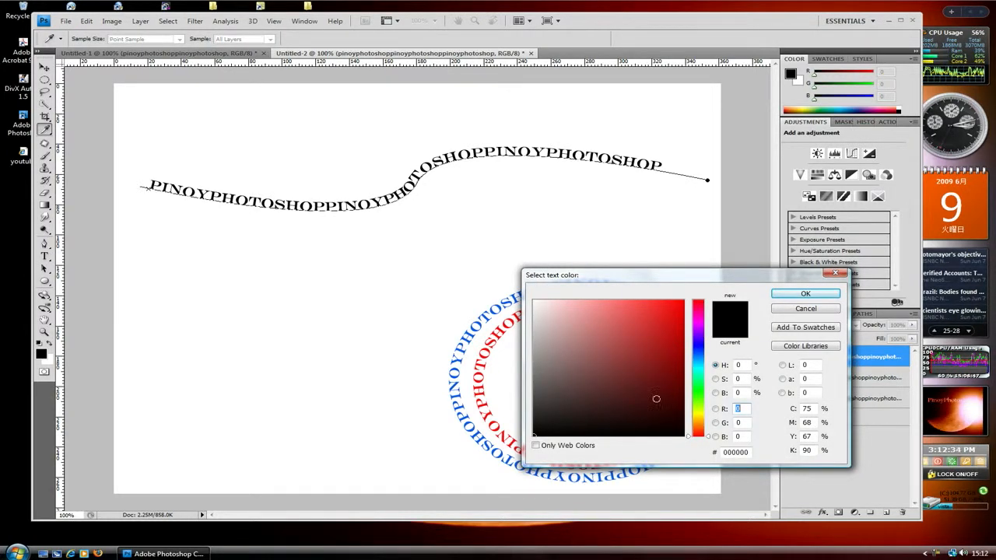
click(699, 392)
click(672, 305)
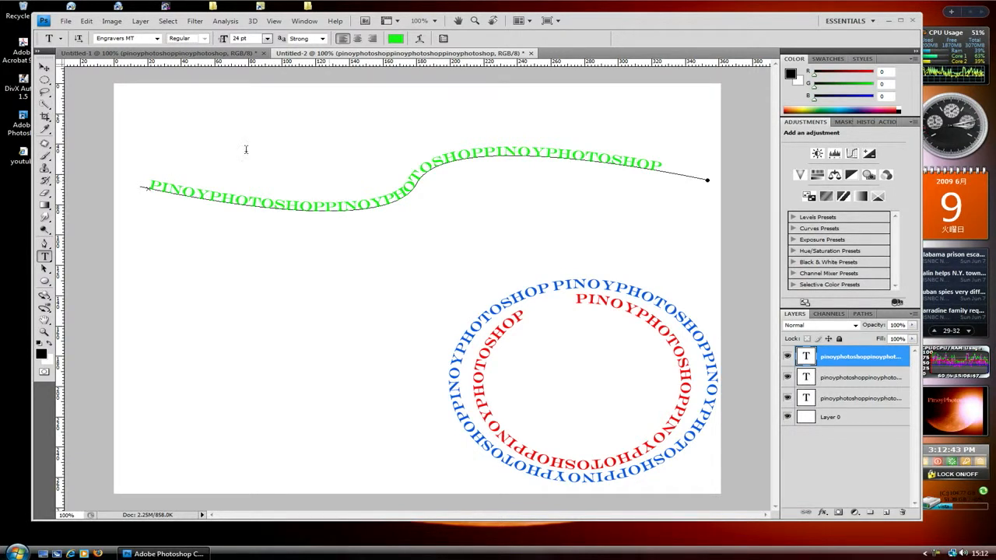
Step: Duplicate the green wavy text and place the copy just above the original, shifted slightly left
click(44, 68)
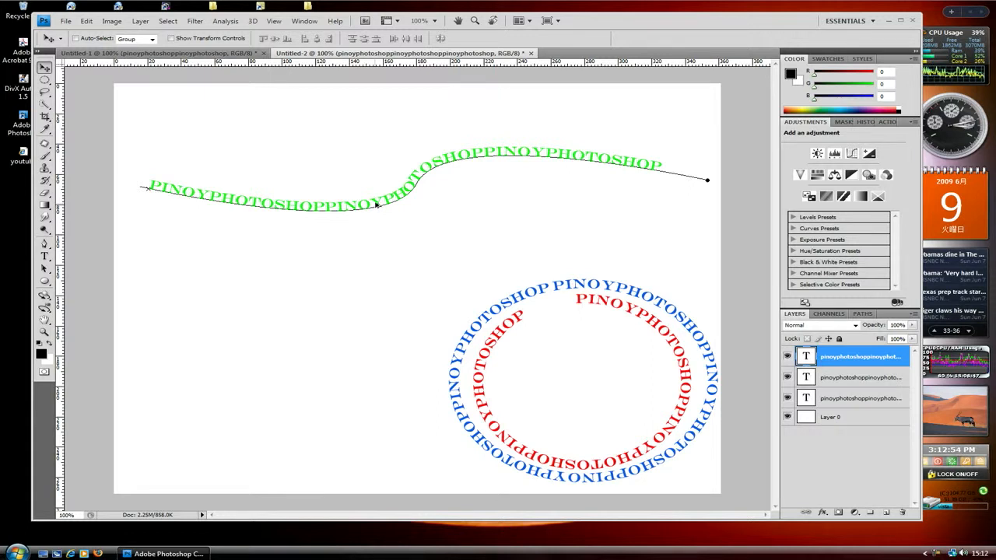
drag(376, 205, 376, 190)
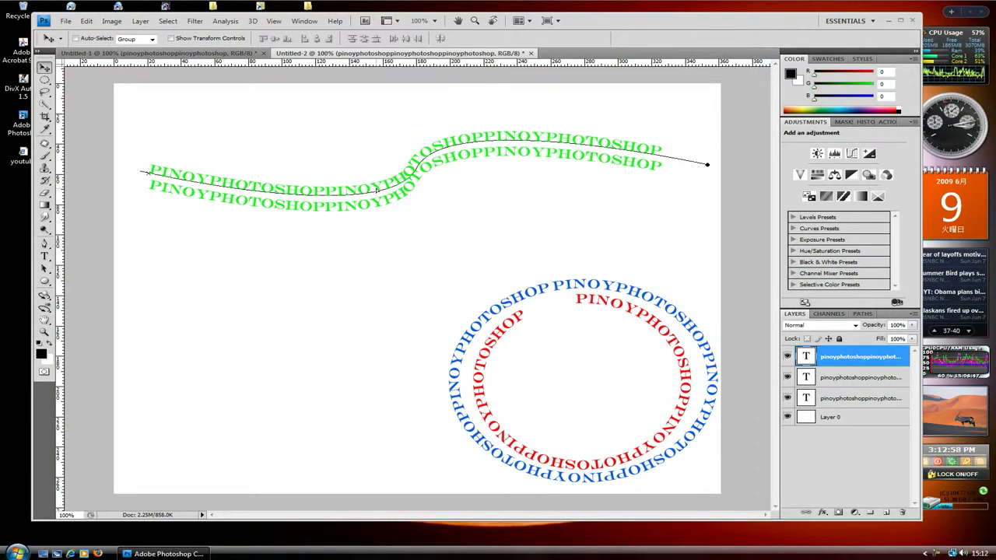
drag(371, 189, 370, 191)
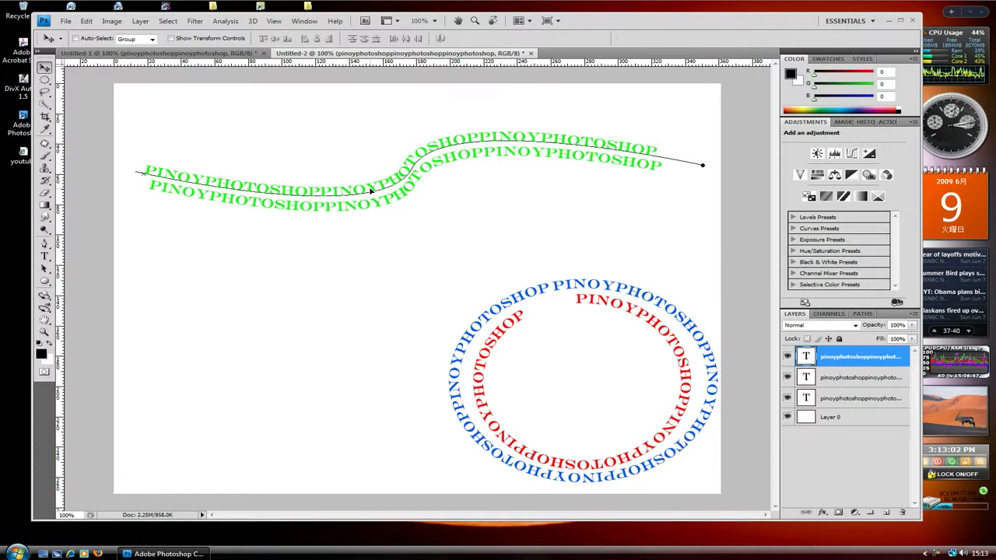
key(ctrl+j)
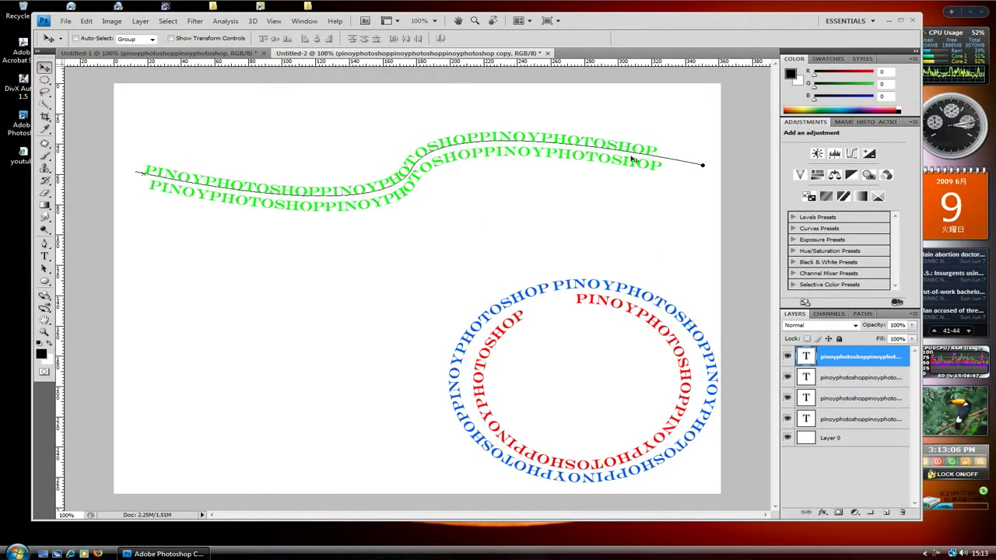
Step: Set the colour of the upper wavy text copy to magenta, e214f5
click(44, 258)
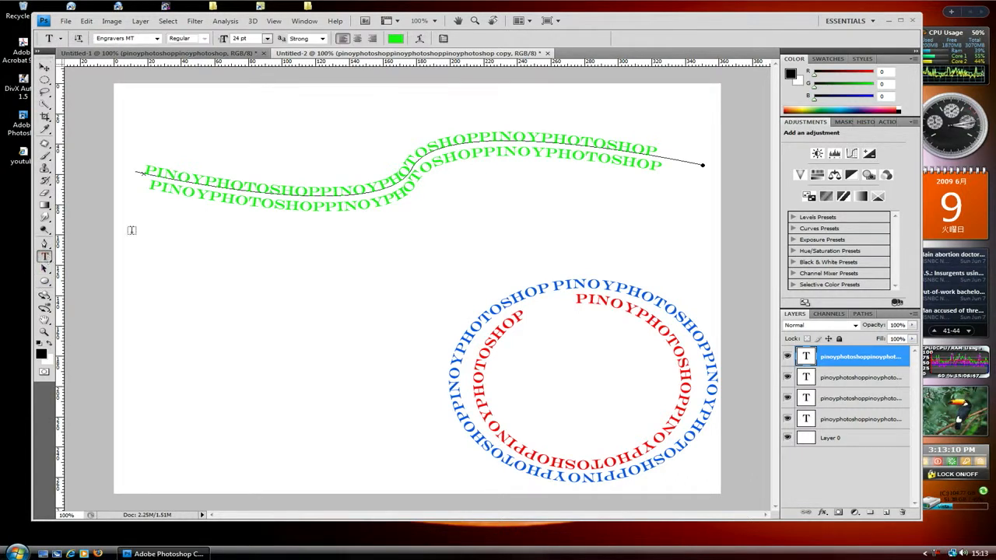
click(398, 41)
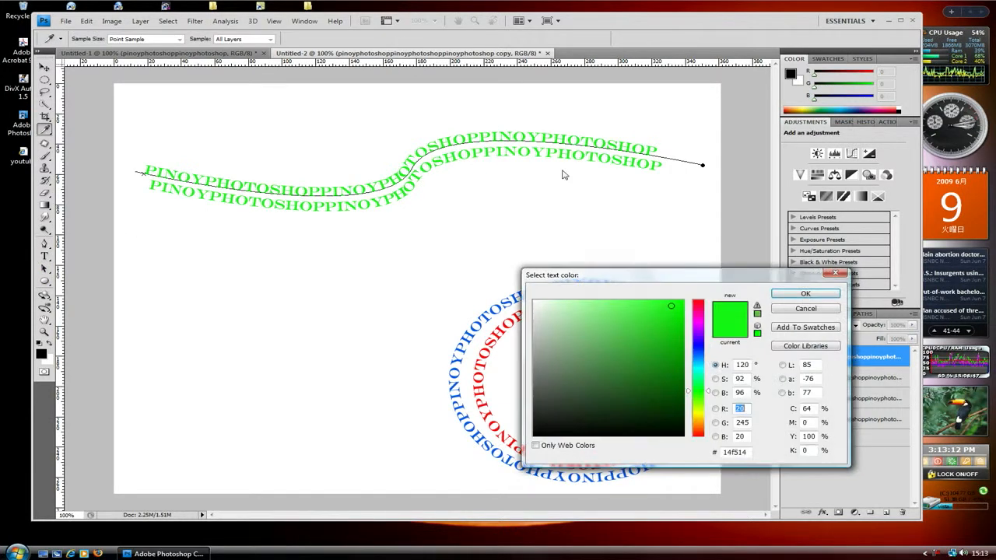
click(698, 325)
click(806, 294)
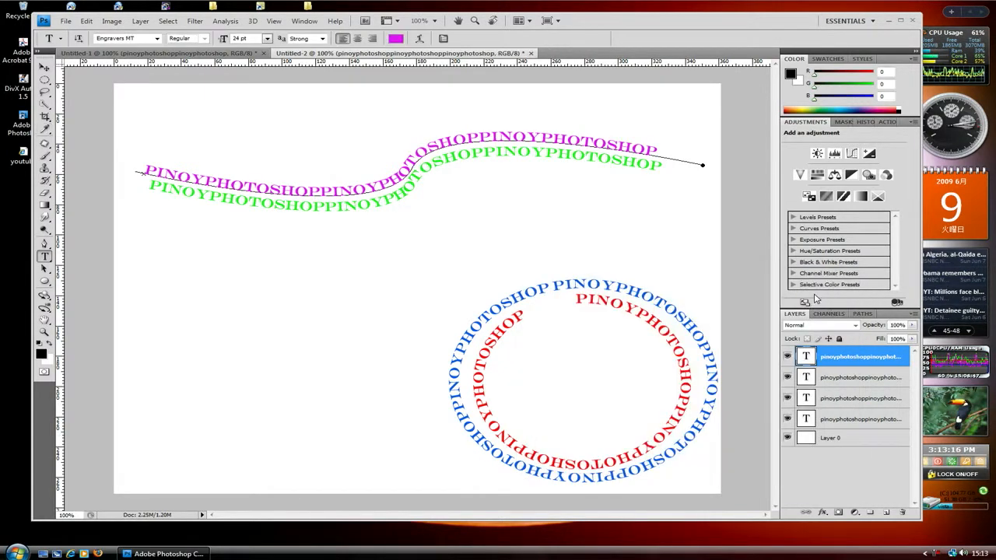
Step: Duplicate the magenta wavy text, place the copy just below the green line, and set its colour to orange-red, f54414
click(45, 67)
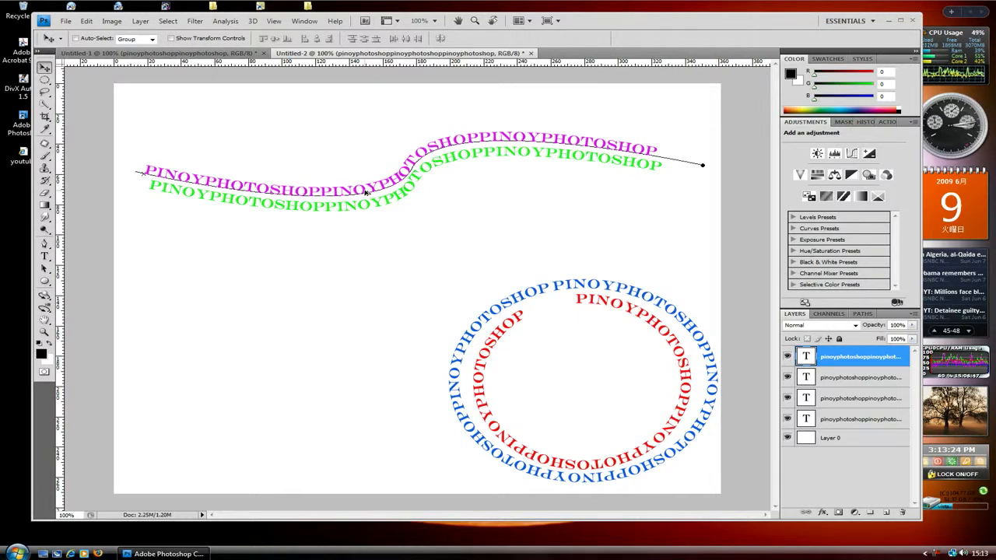
drag(366, 192, 378, 226)
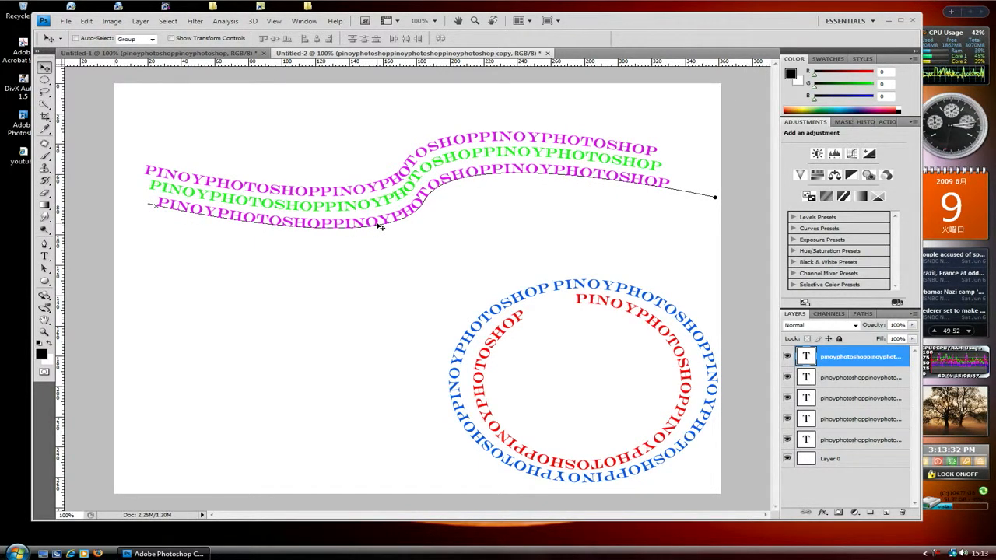
click(45, 257)
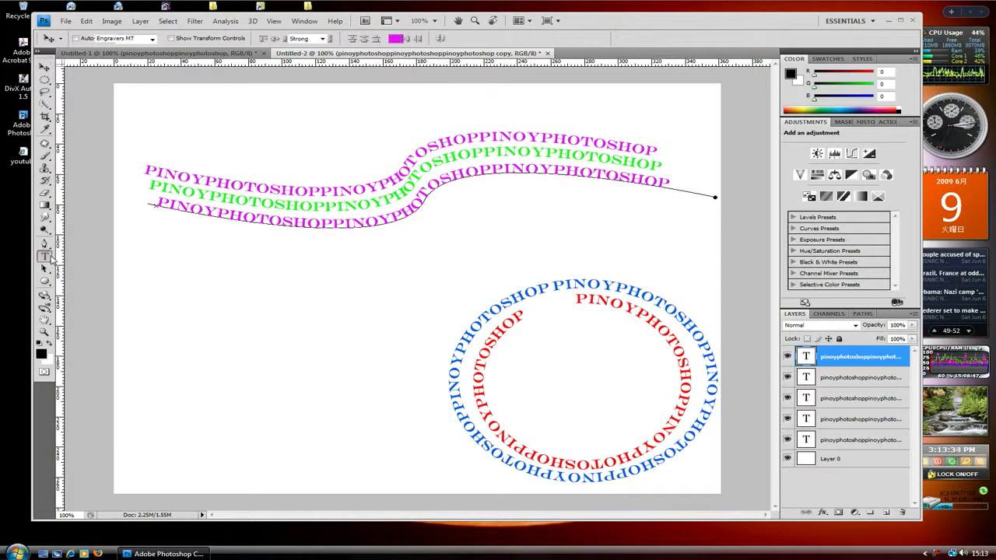
click(395, 38)
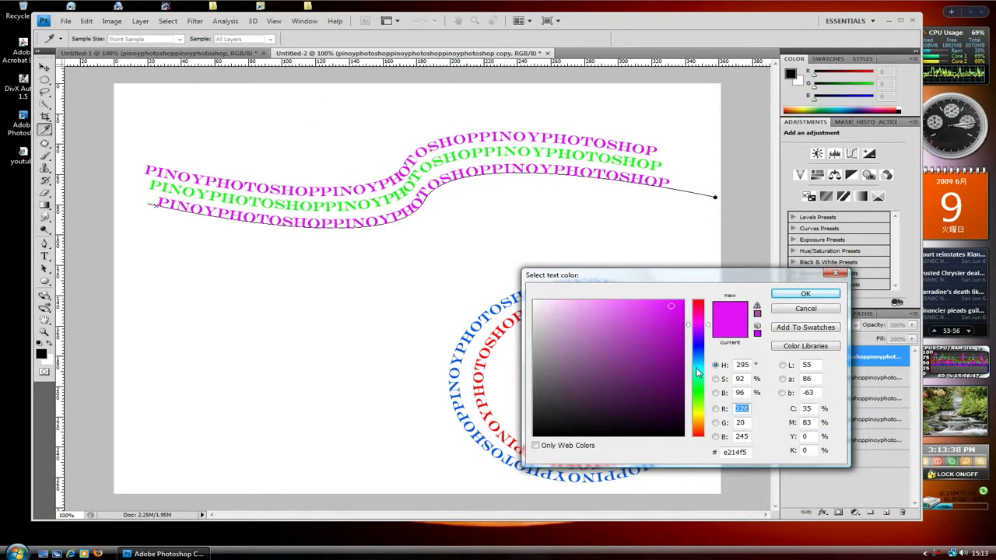
click(702, 433)
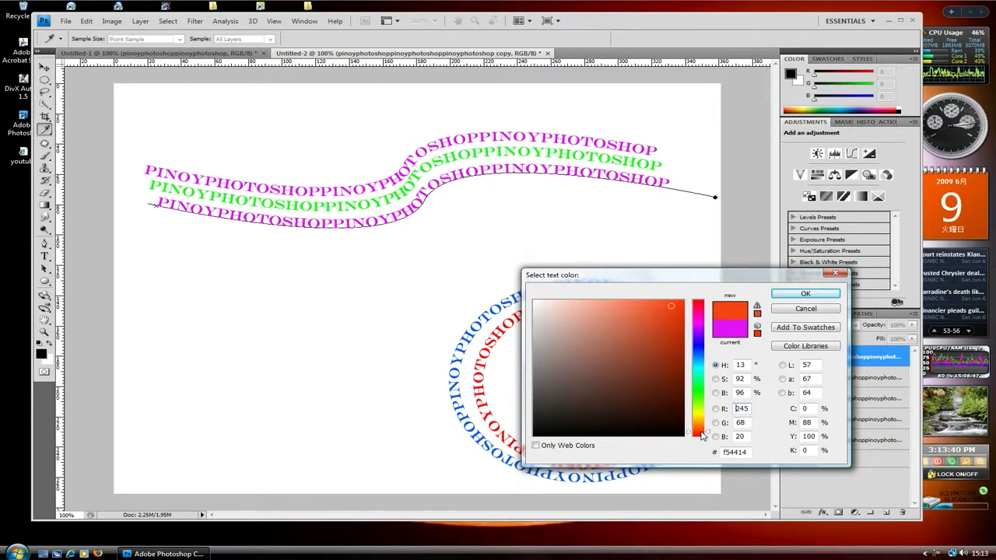
click(804, 294)
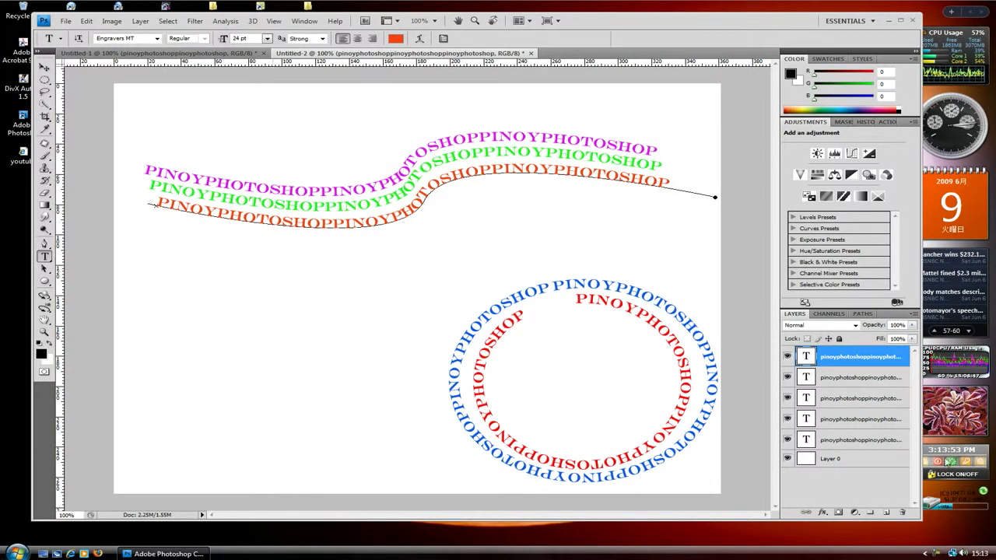
Step: Add a new layer and draw a vertical S-shaped path with the Pen tool from below the wavy text to the canvas's lower edge
click(887, 513)
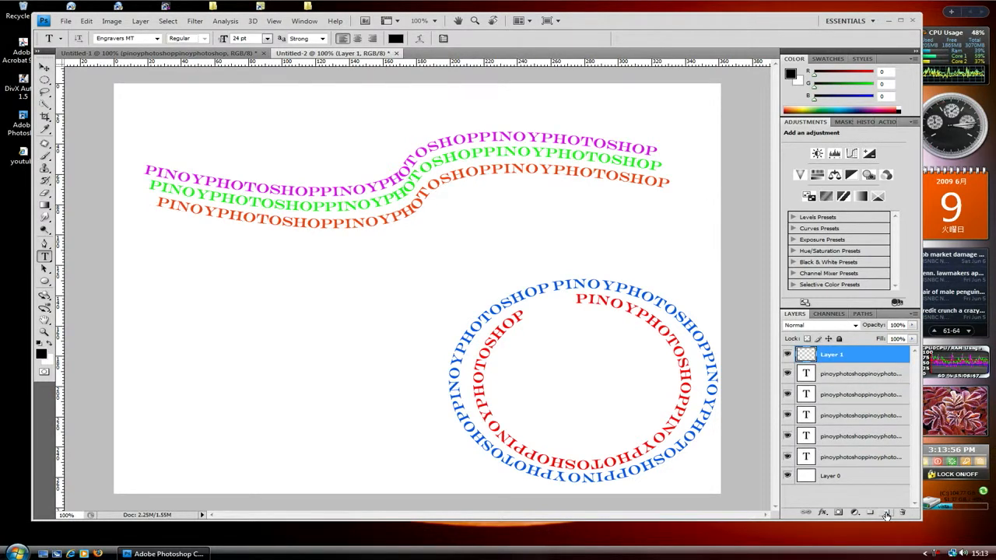
click(44, 244)
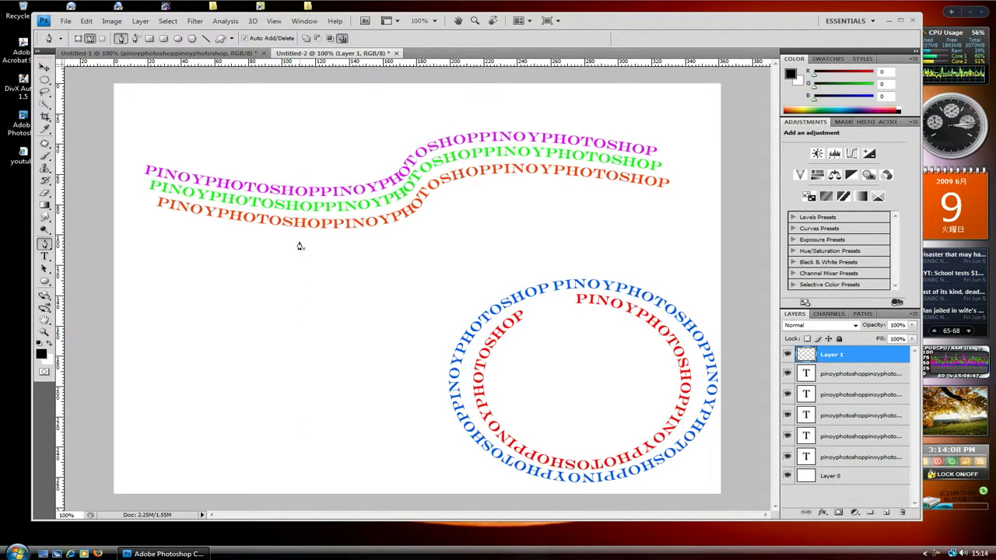
click(283, 493)
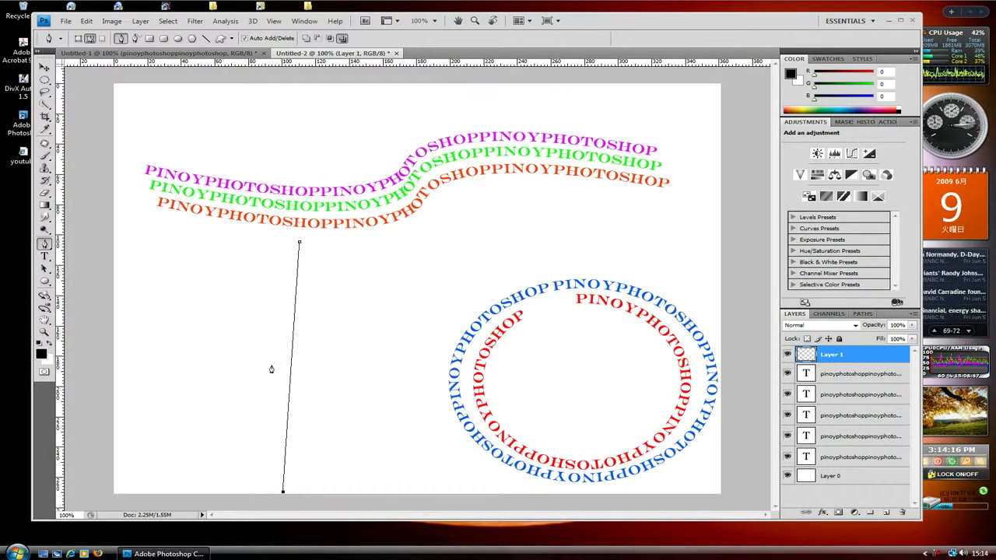
drag(290, 378, 231, 374)
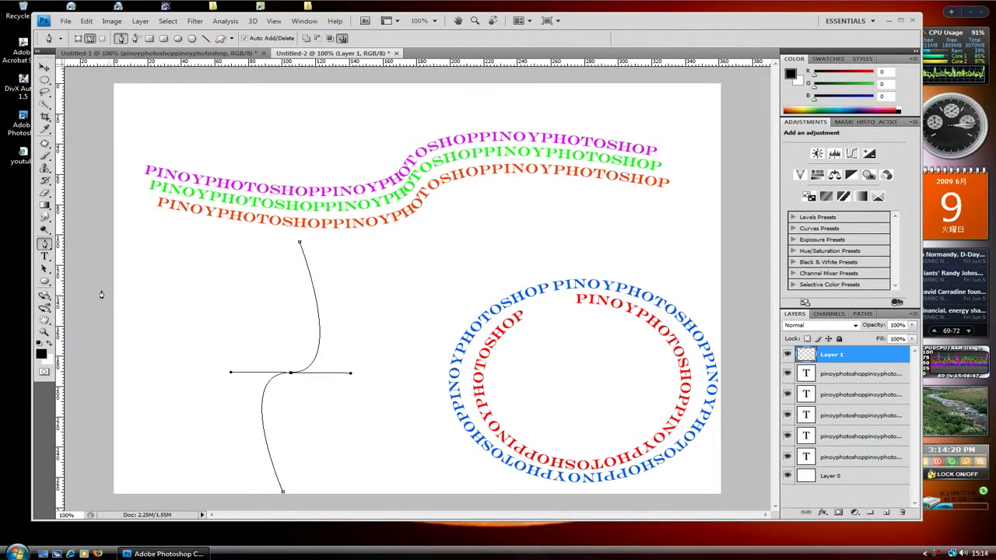
Step: Add text along the S-shaped path from its upper end, pasting PINOYPHOTOSHOP twice to fill the curve
click(45, 257)
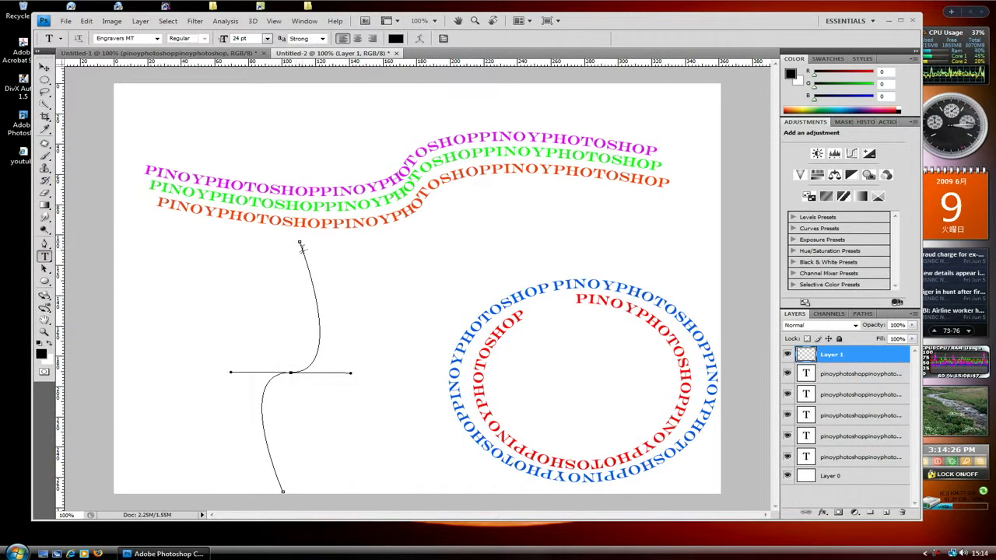
click(301, 247)
right_click(301, 247)
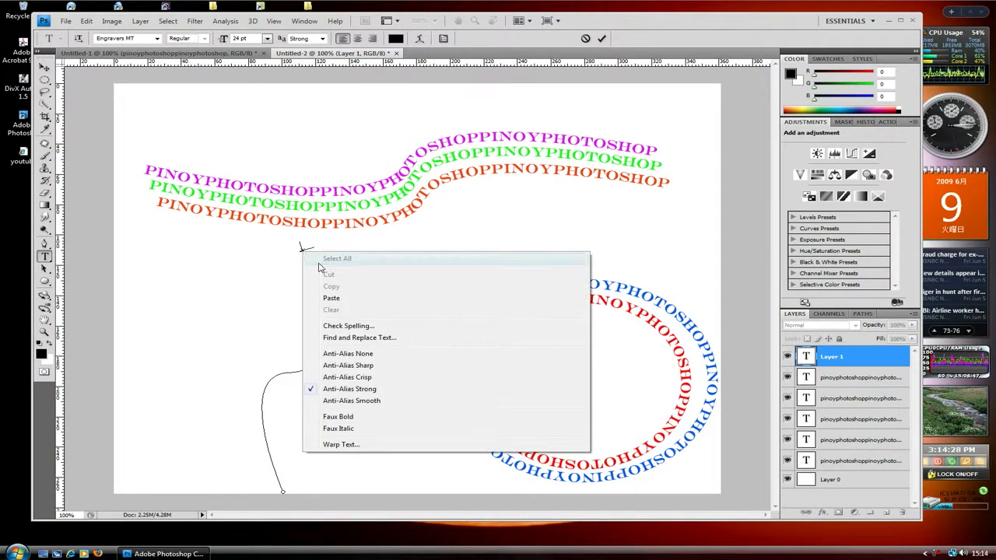
click(338, 295)
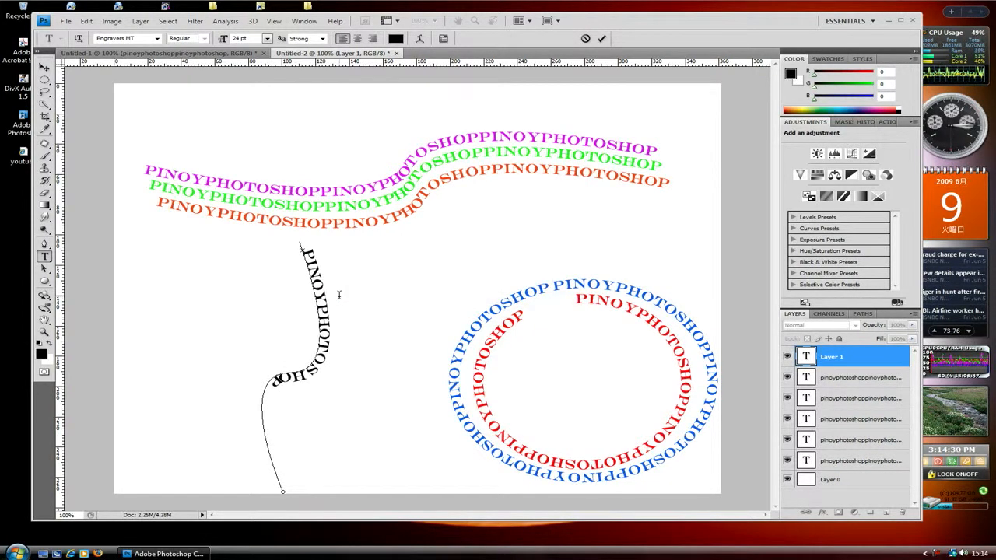
right_click(263, 397)
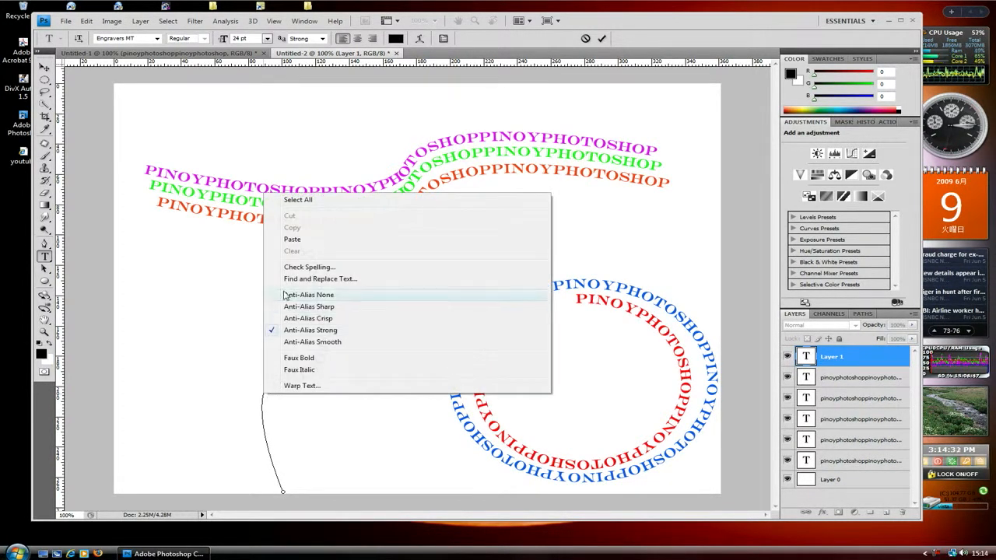
click(293, 240)
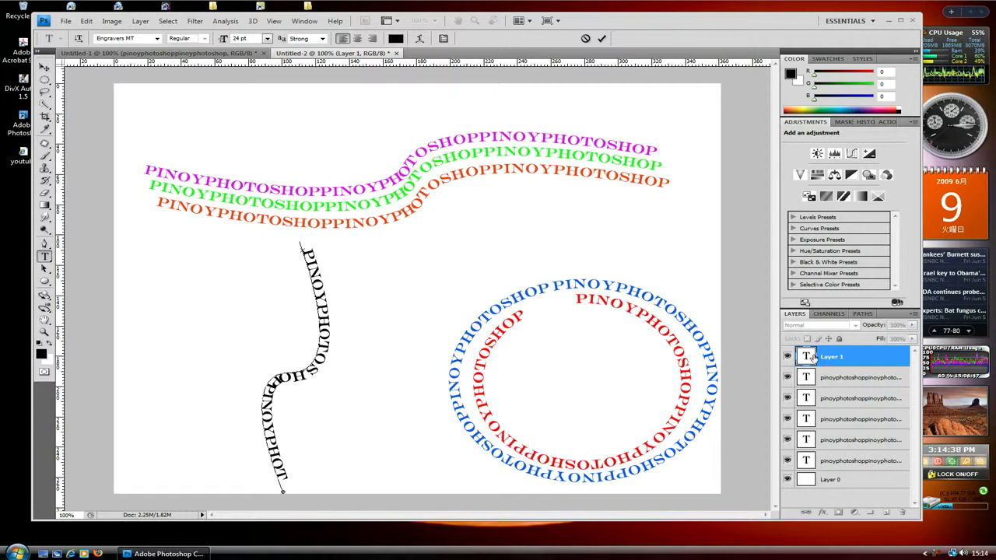
click(846, 357)
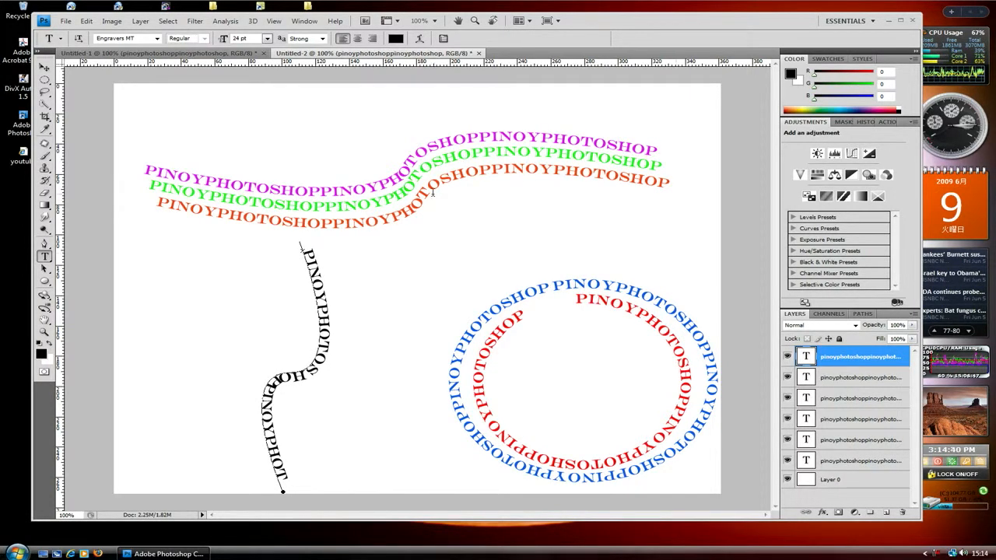
Step: Set the S-curve text's colour to cyan with a hue of 179 and centre-align it on the path
click(395, 39)
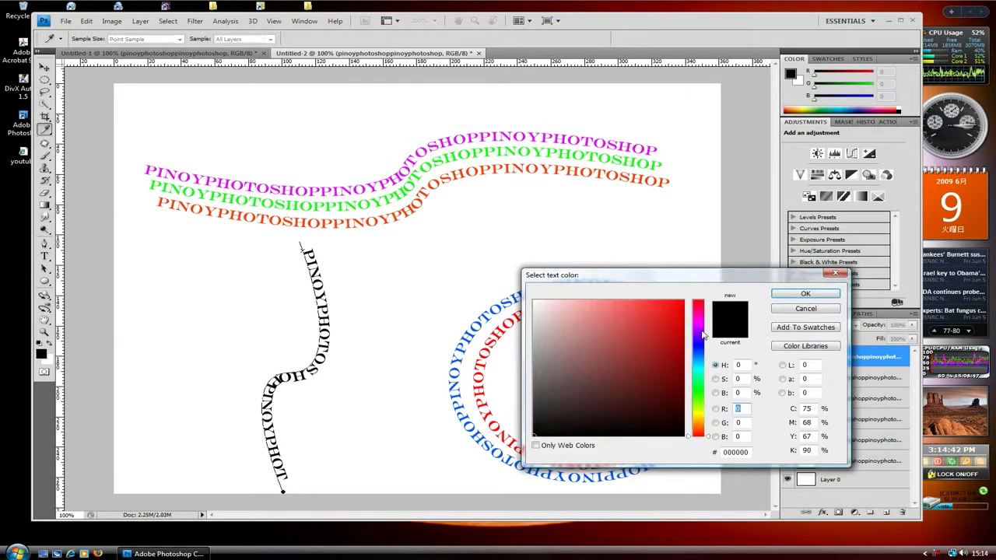
click(699, 369)
click(673, 310)
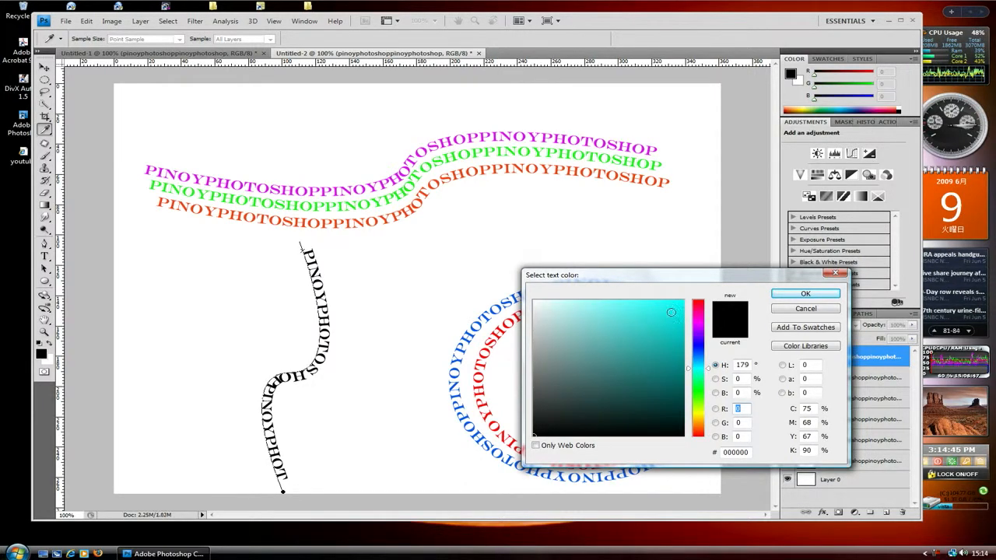
click(806, 294)
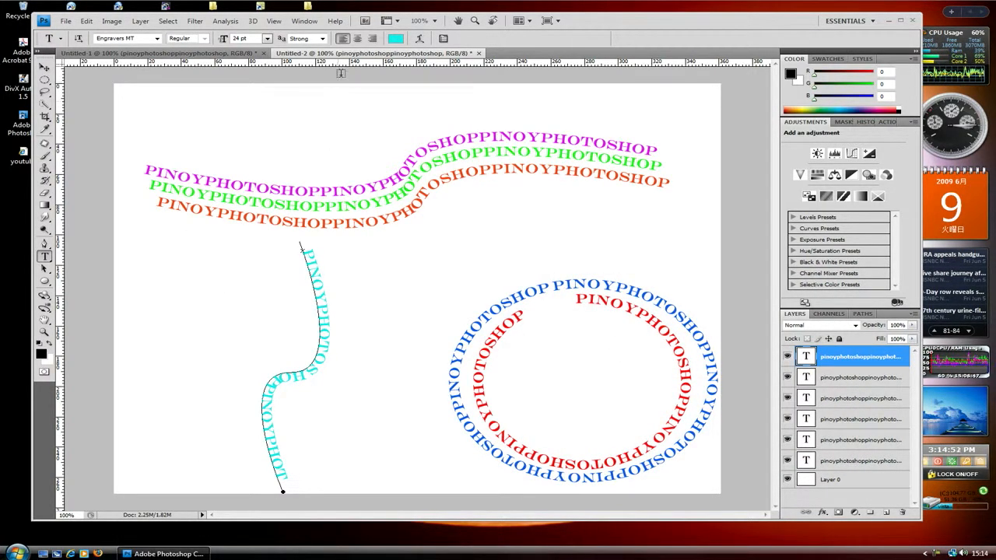
click(359, 40)
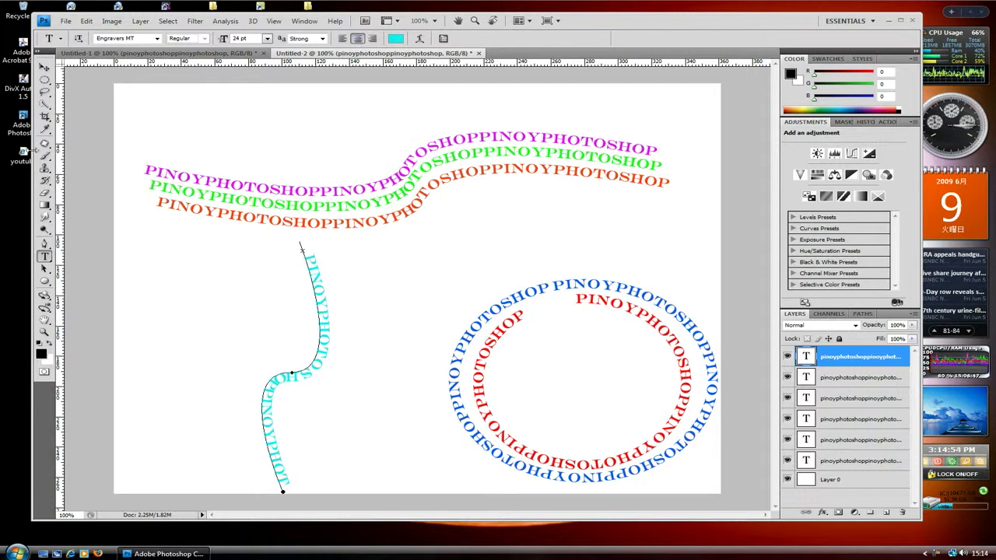
click(887, 514)
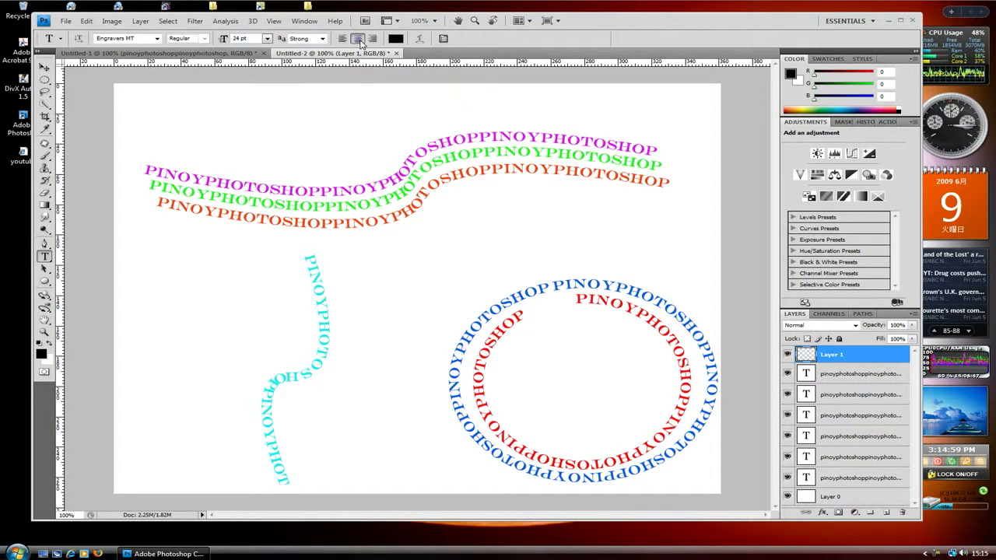
click(149, 262)
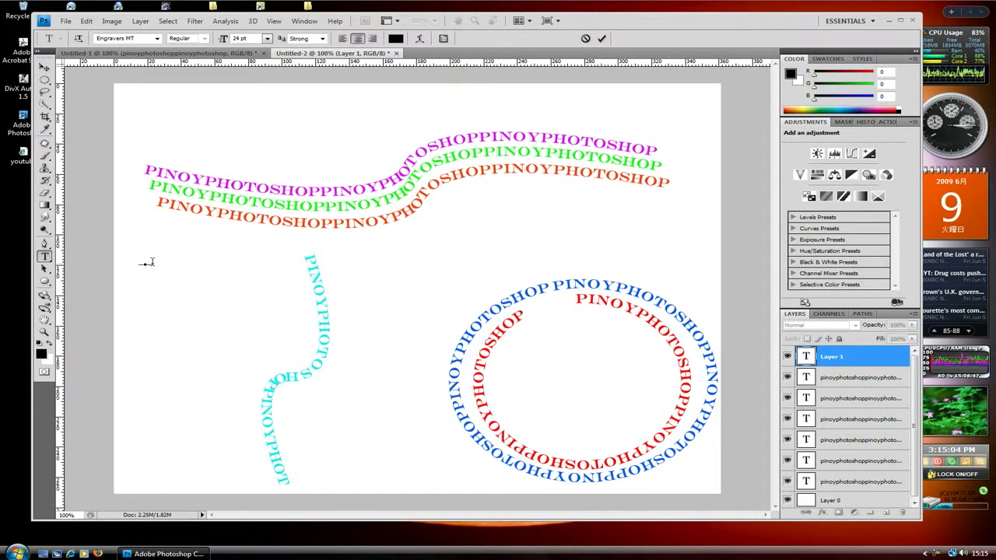
text(ASSD)
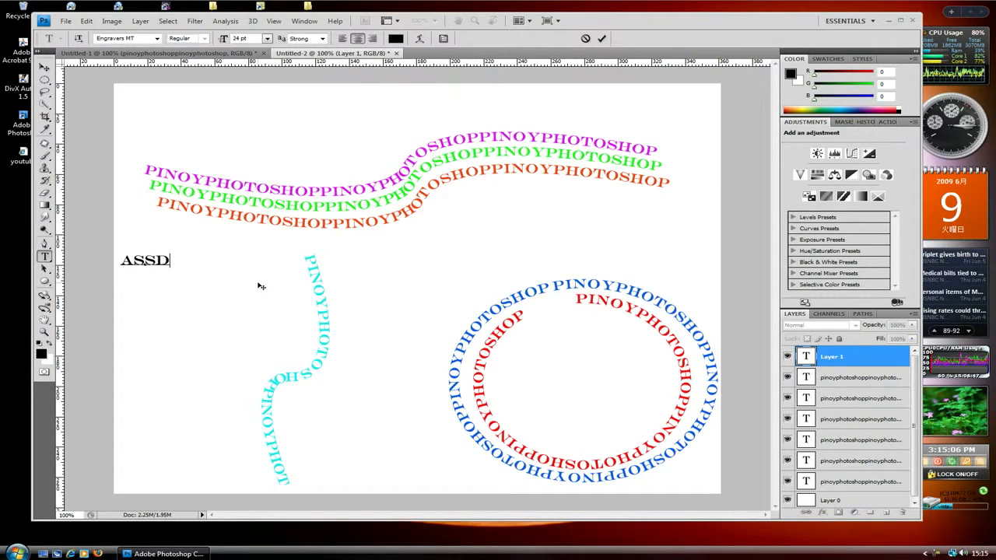
key(BackSpace)
key(BackSpace)
key(BackSpace)
key(BackSpace)
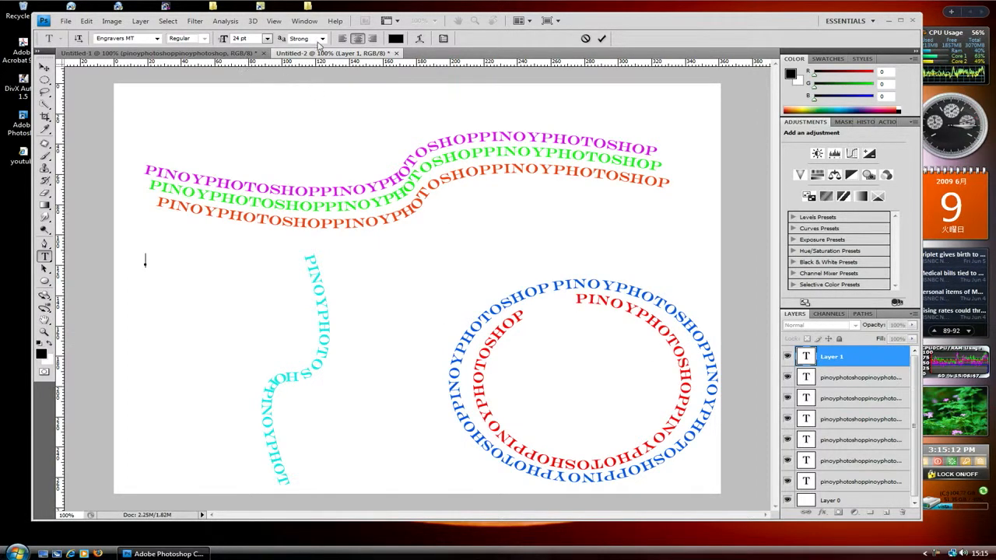
Step: Set the text alignment to left and draw a straight vertical path with the Pen tool near the canvas's left edge
click(342, 38)
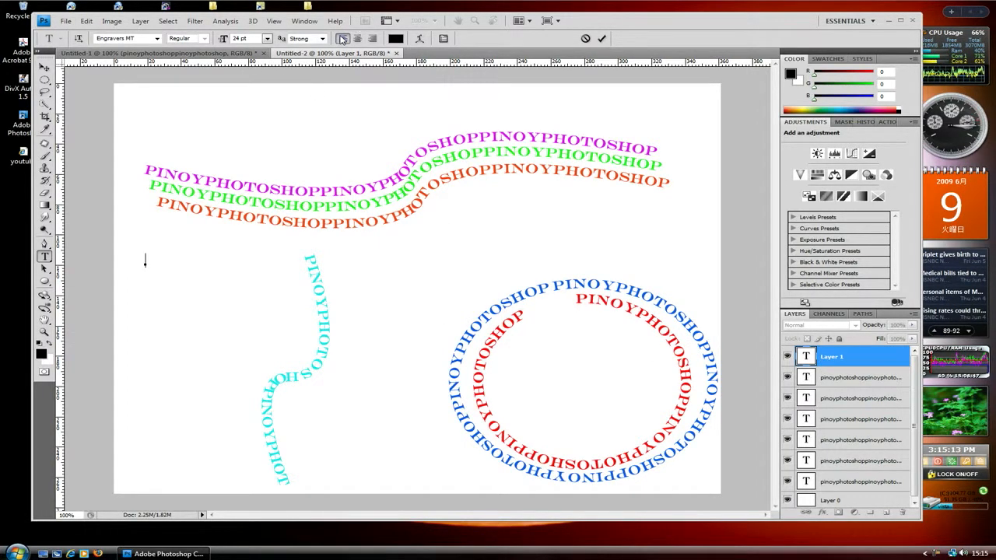
click(46, 244)
click(141, 269)
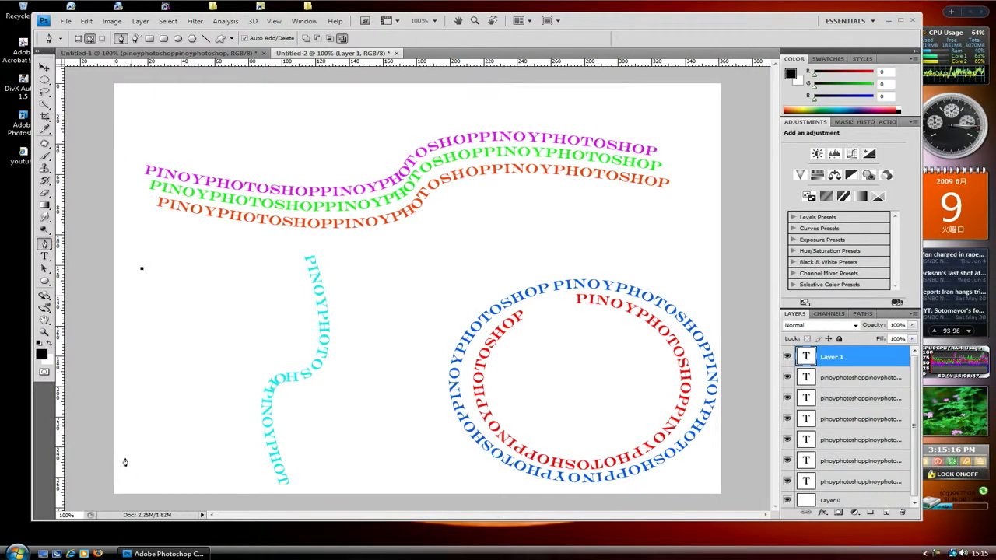
click(140, 494)
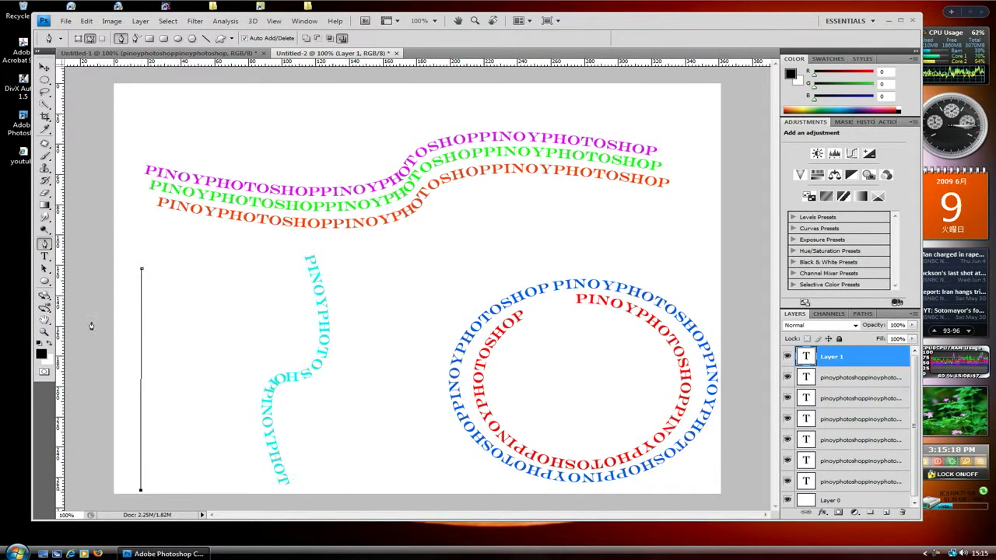
Step: Add text along the straight vertical path from its upper end, pasting PINOYPHOTOSHOP once
click(45, 256)
click(141, 271)
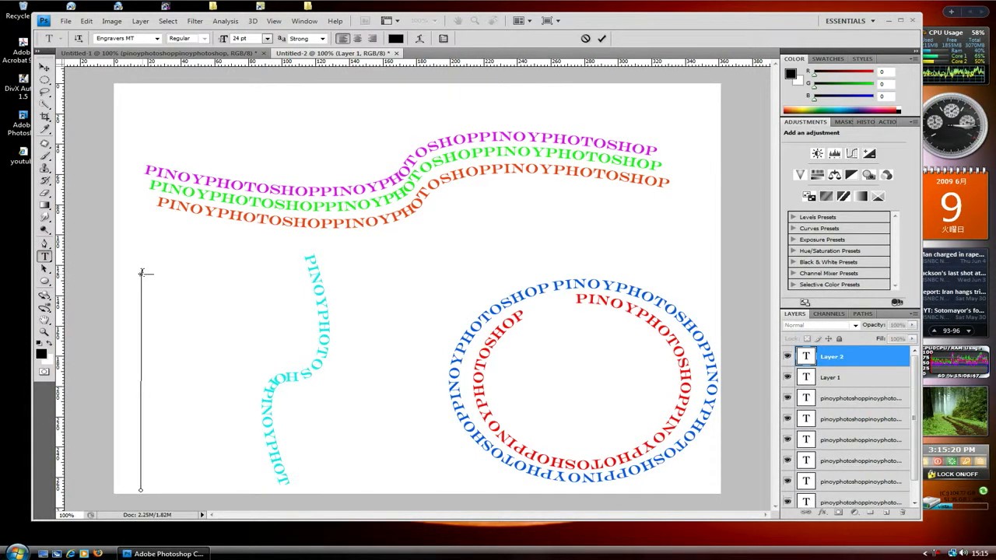
right_click(142, 271)
click(171, 322)
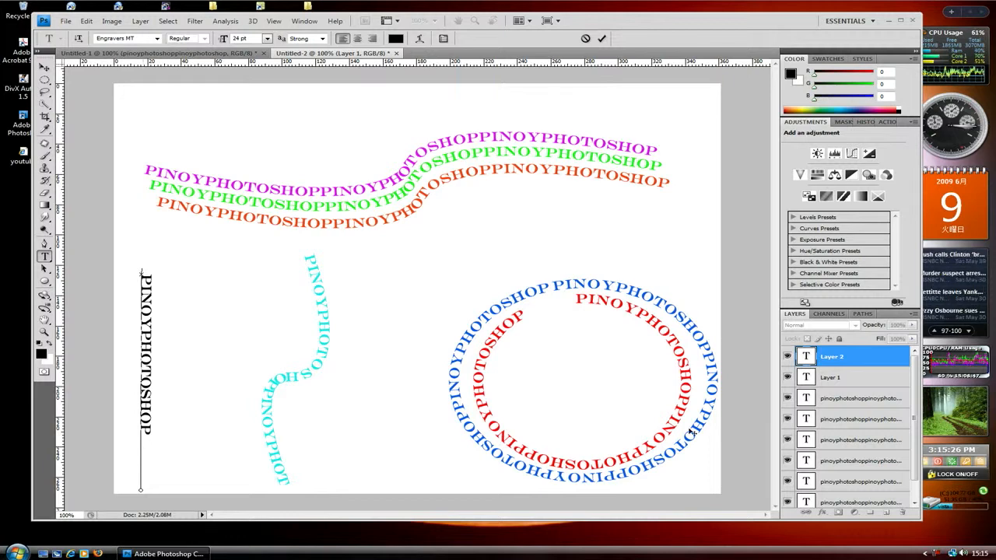
click(848, 359)
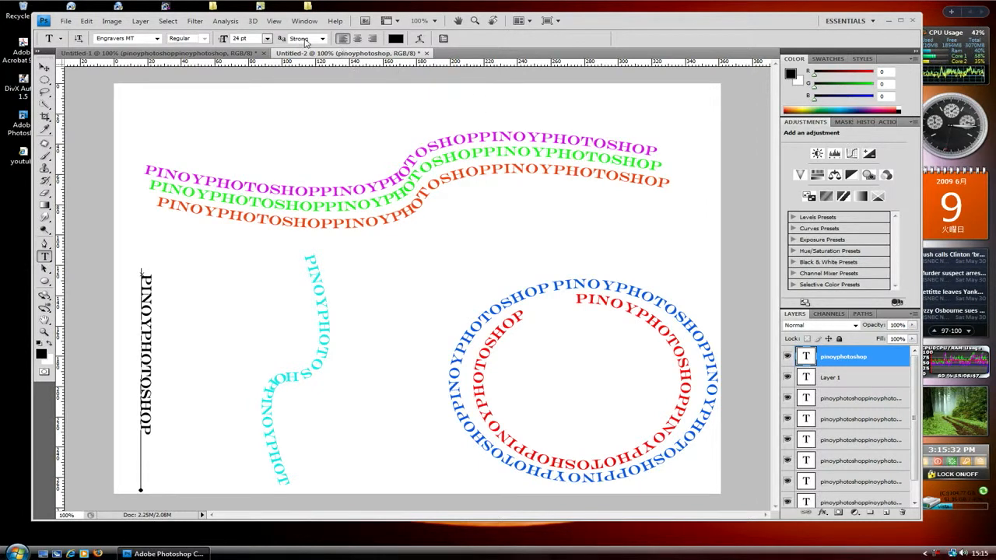
Step: Set the colour of the straight vertical text to brownish red, 9a3d3d
click(396, 39)
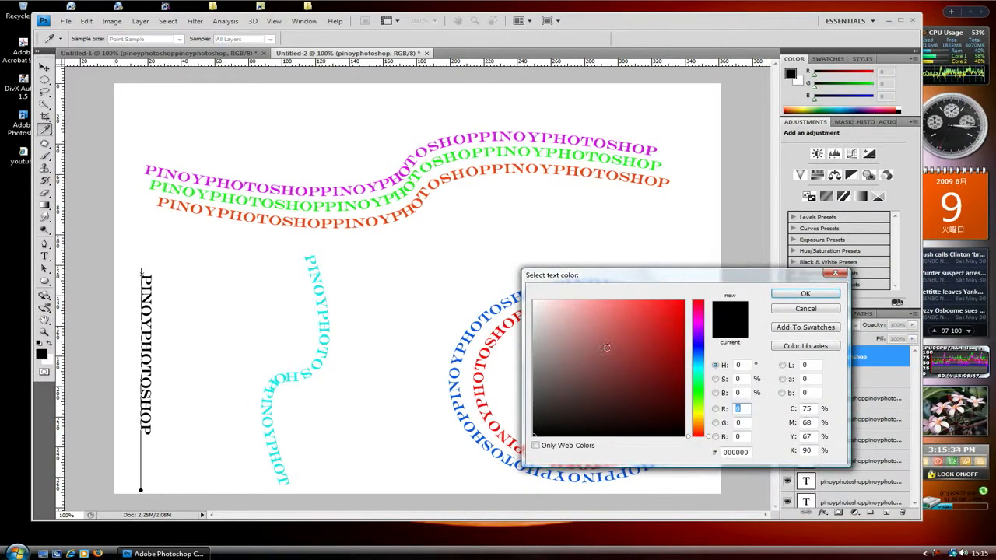
click(624, 354)
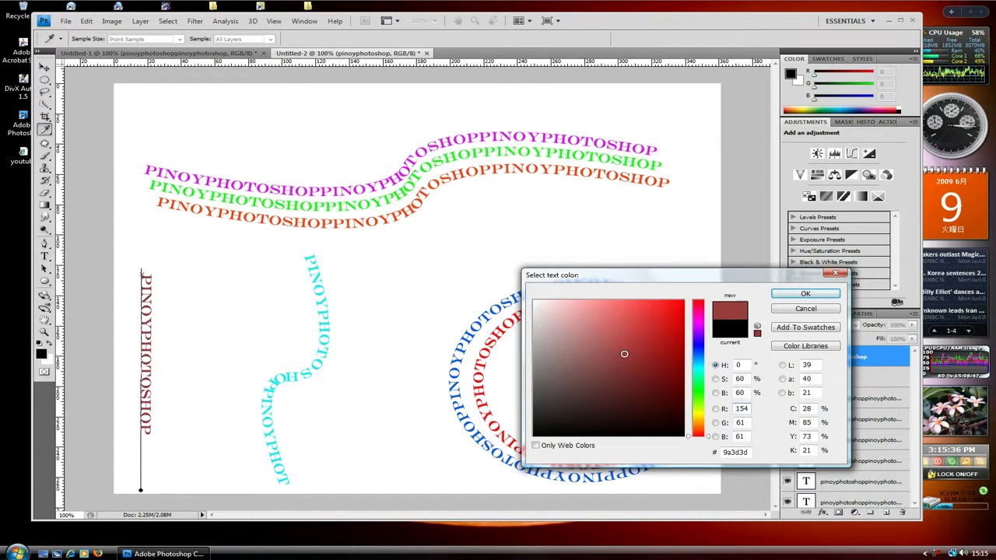
click(805, 294)
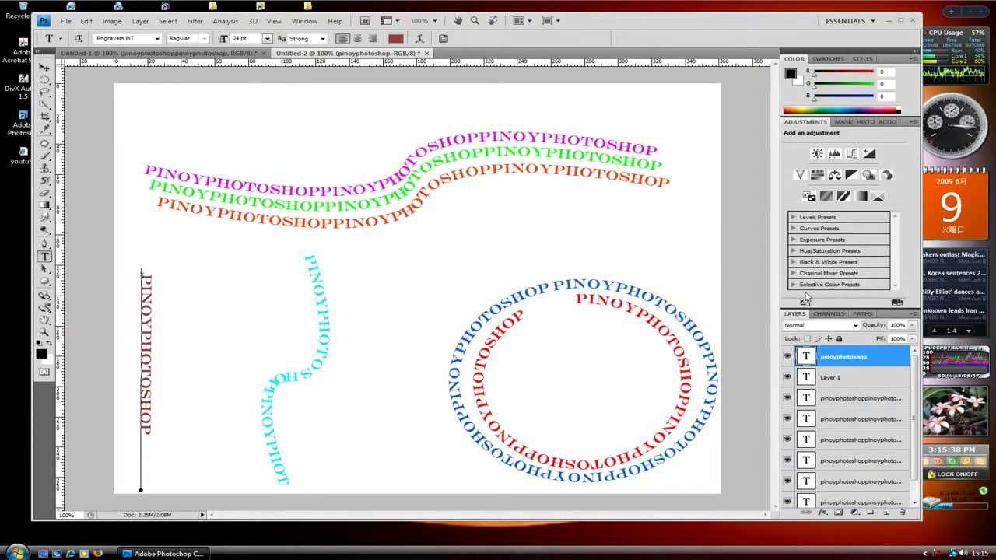
Step: Delete the empty text layer named Layer 1
click(831, 387)
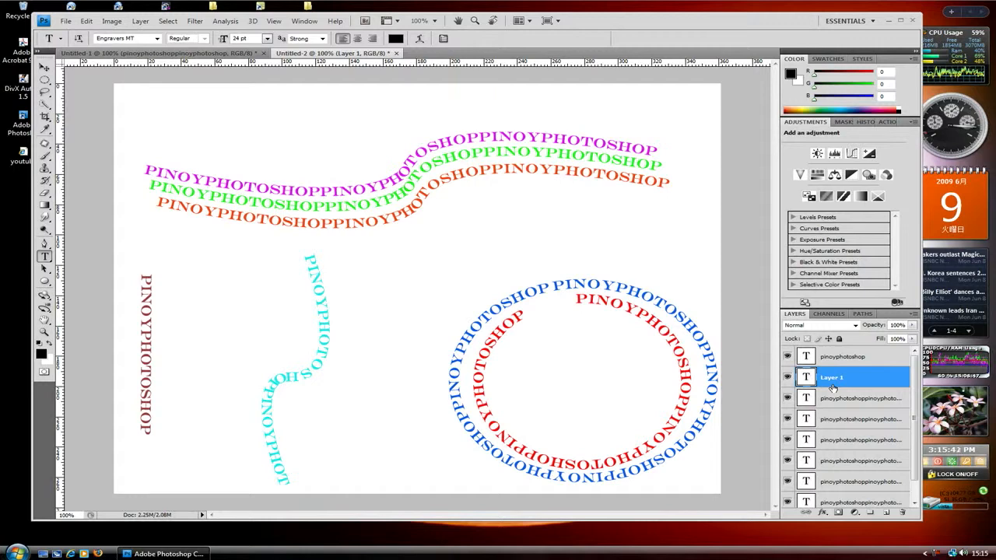
right_click(833, 387)
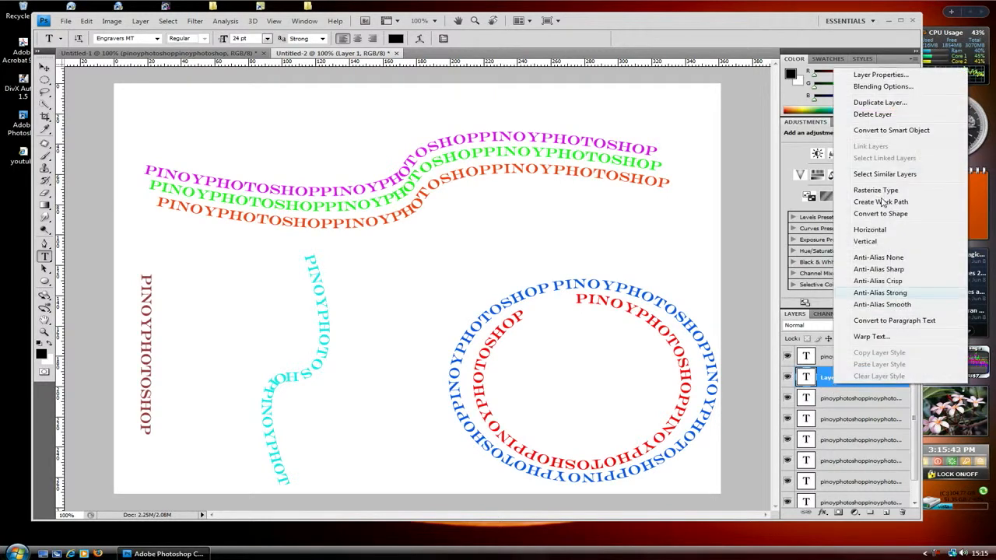
click(873, 115)
click(457, 208)
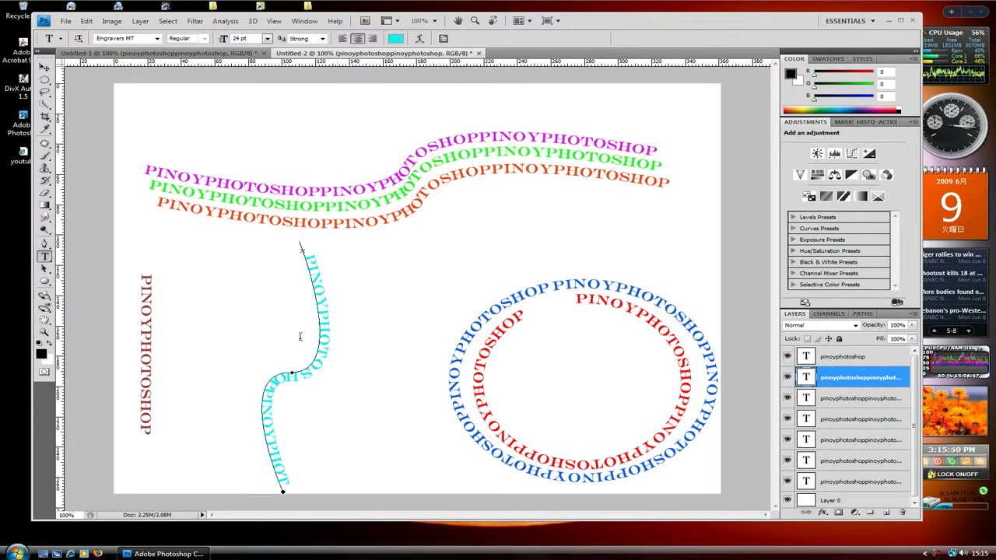
Step: Arrange the Untitled-2 and Untitled-1 documents side by side in a two-up layout and make Untitled-2 active
click(44, 67)
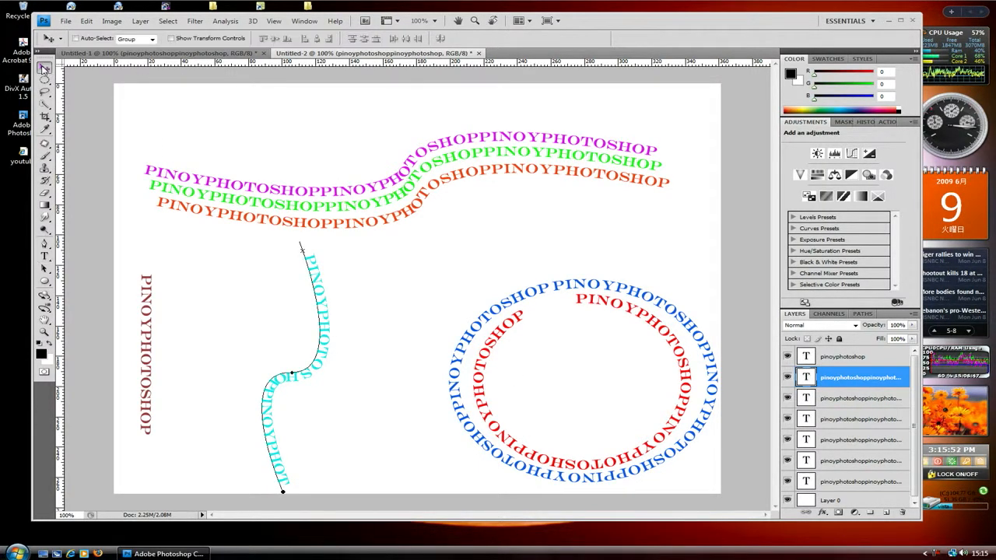
drag(330, 53, 389, 60)
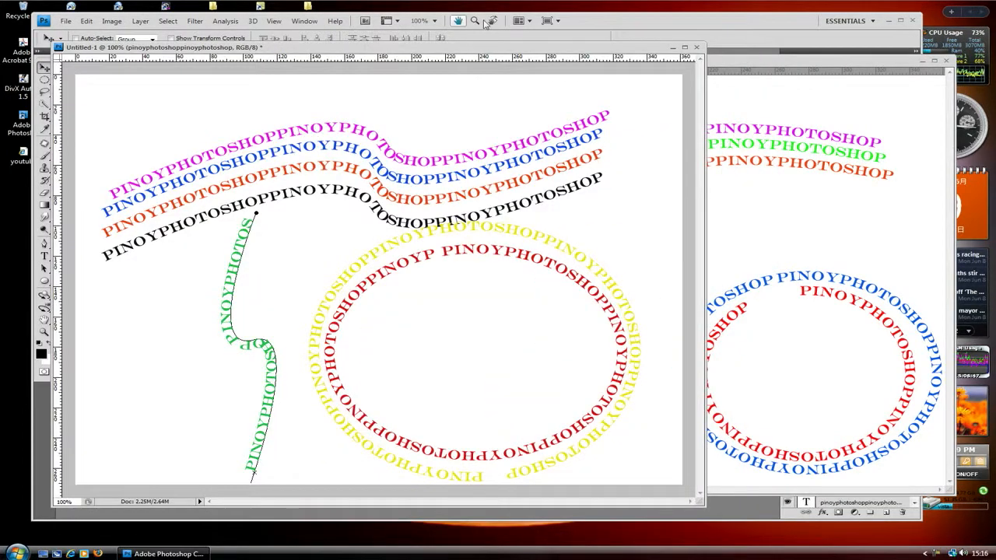
click(520, 21)
click(522, 58)
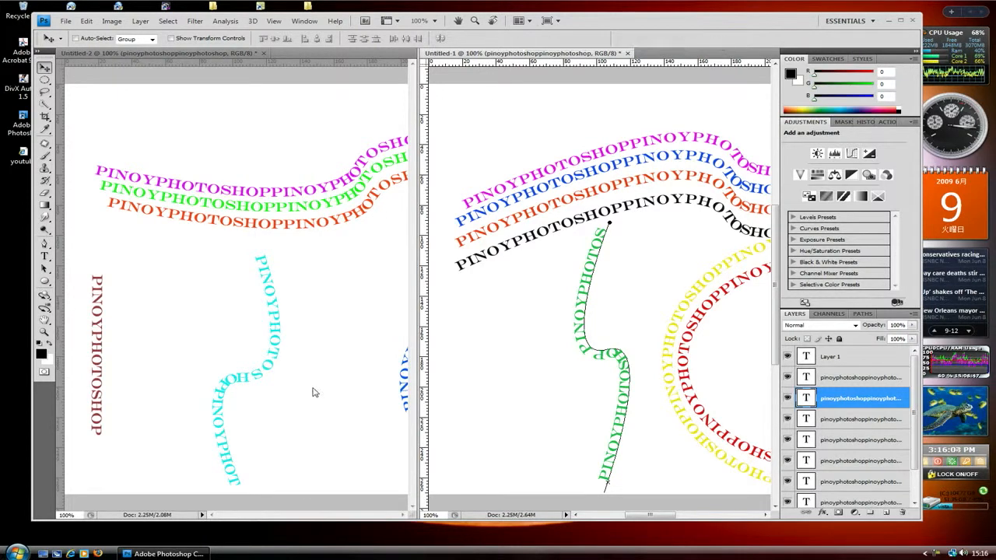
click(202, 519)
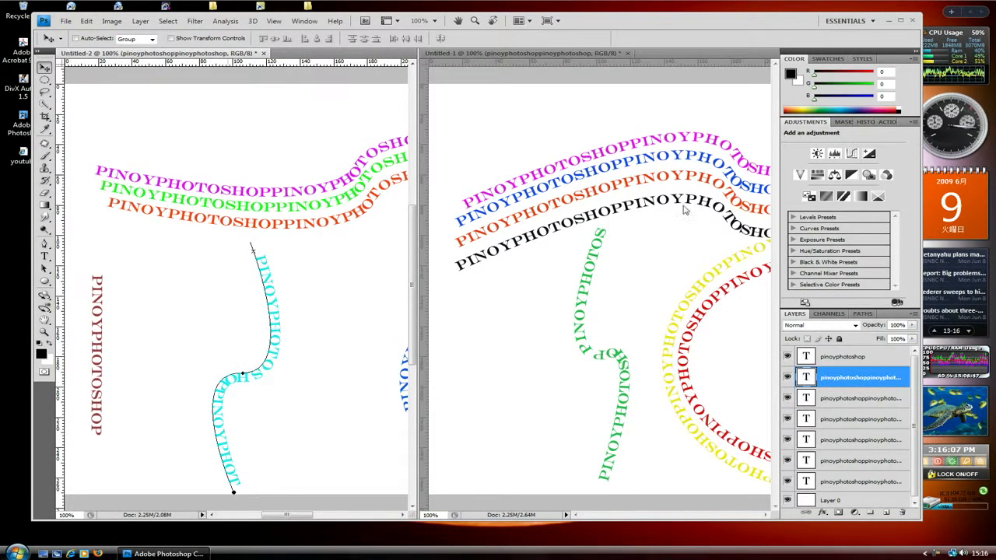